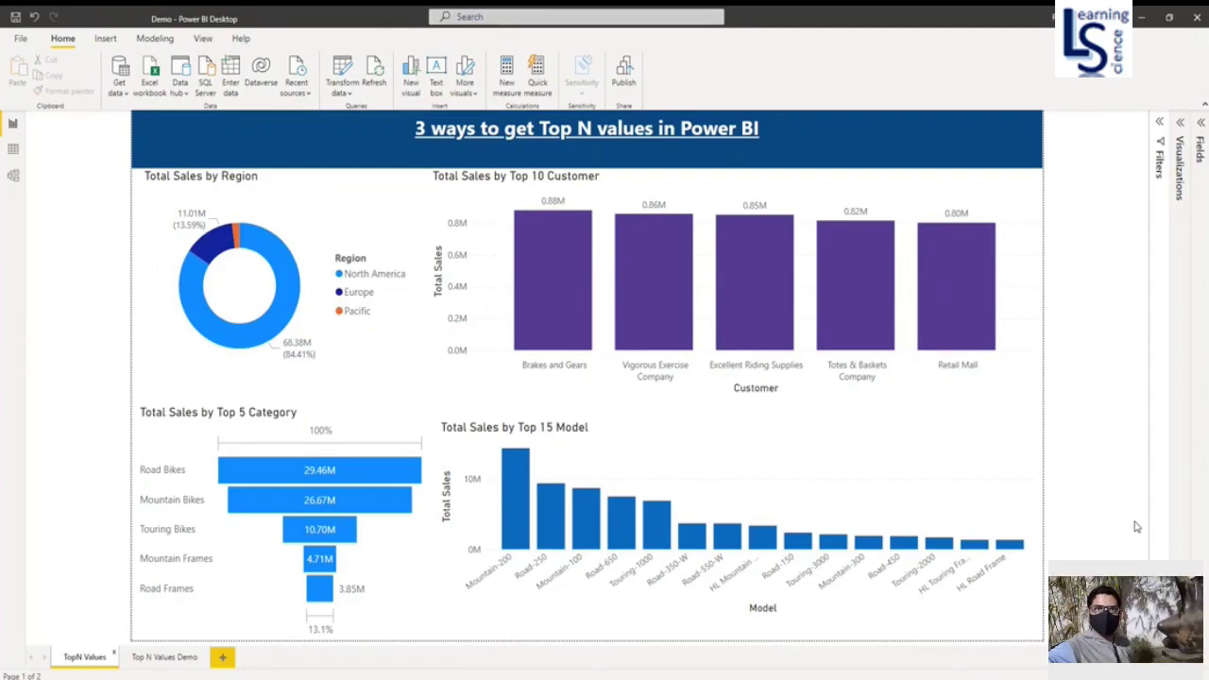
Go to the Top N Values Demo page and examine the TrainingSample2 table's data, including its Category column, before returning to the report canvas
left_click(166, 657)
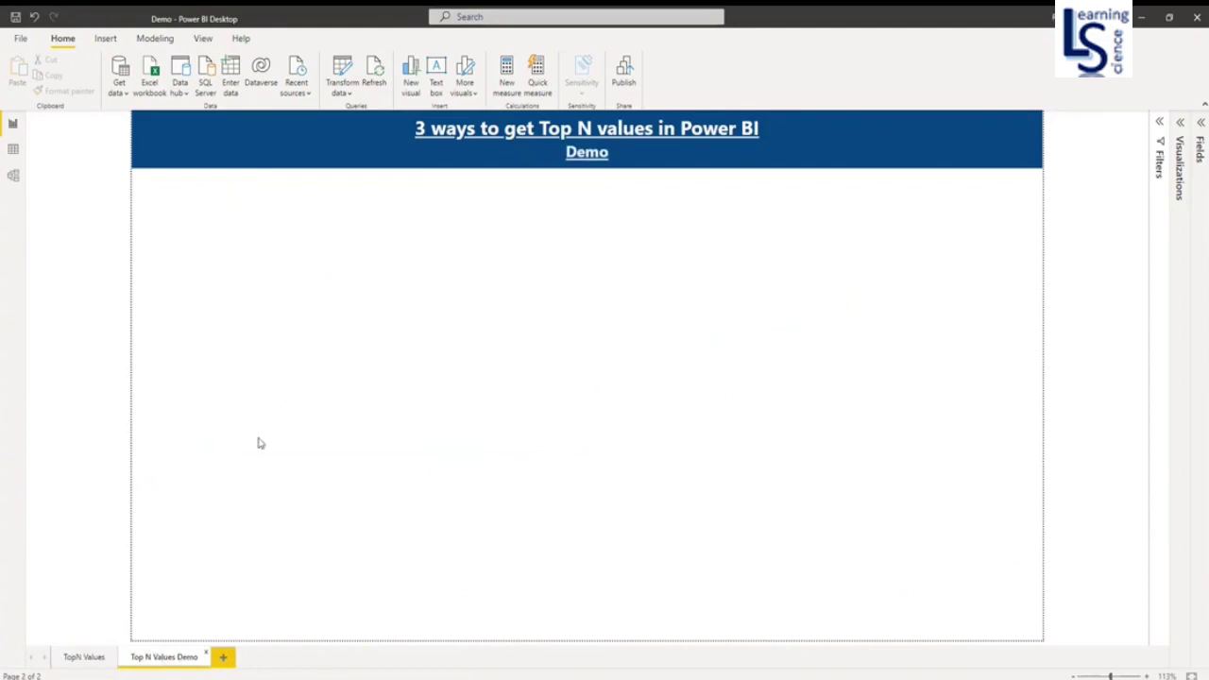
left_click(13, 149)
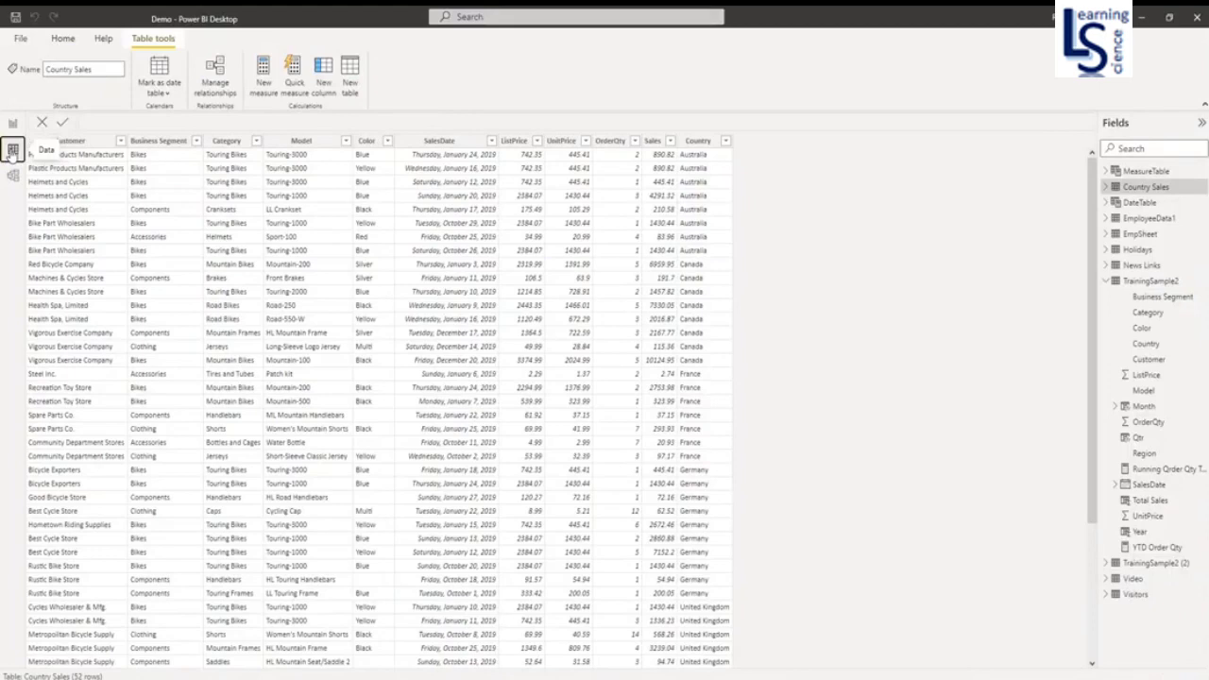
left_click(1145, 281)
left_click(343, 143)
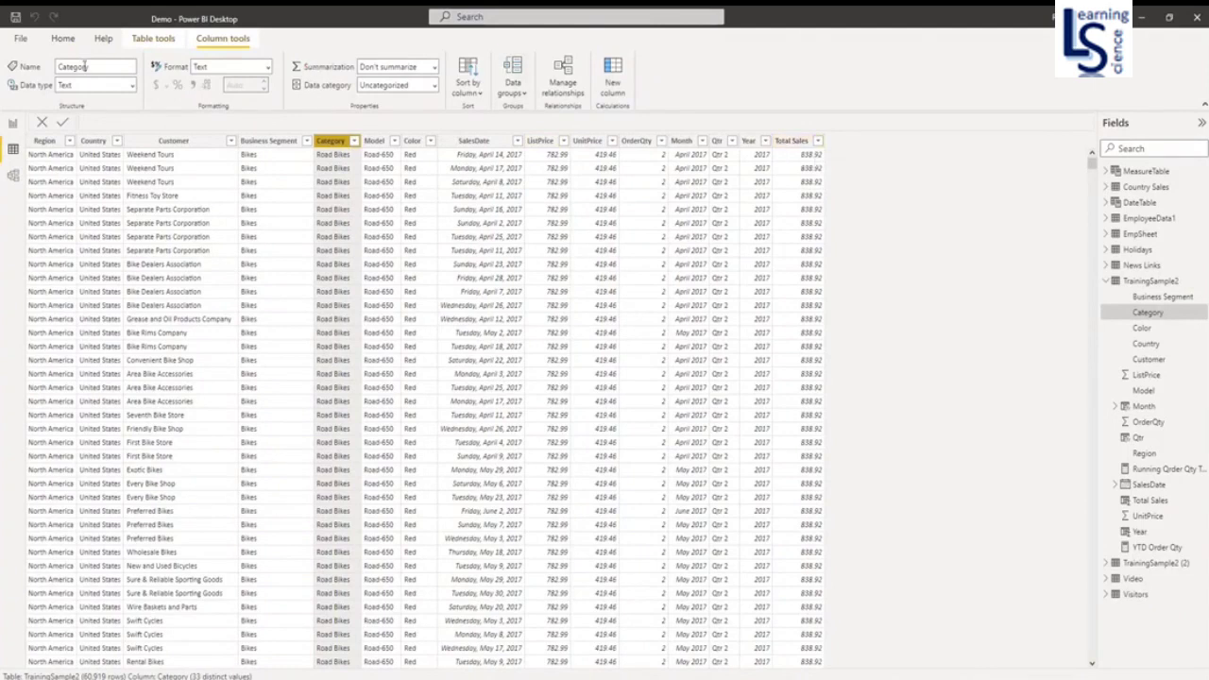
left_click(13, 125)
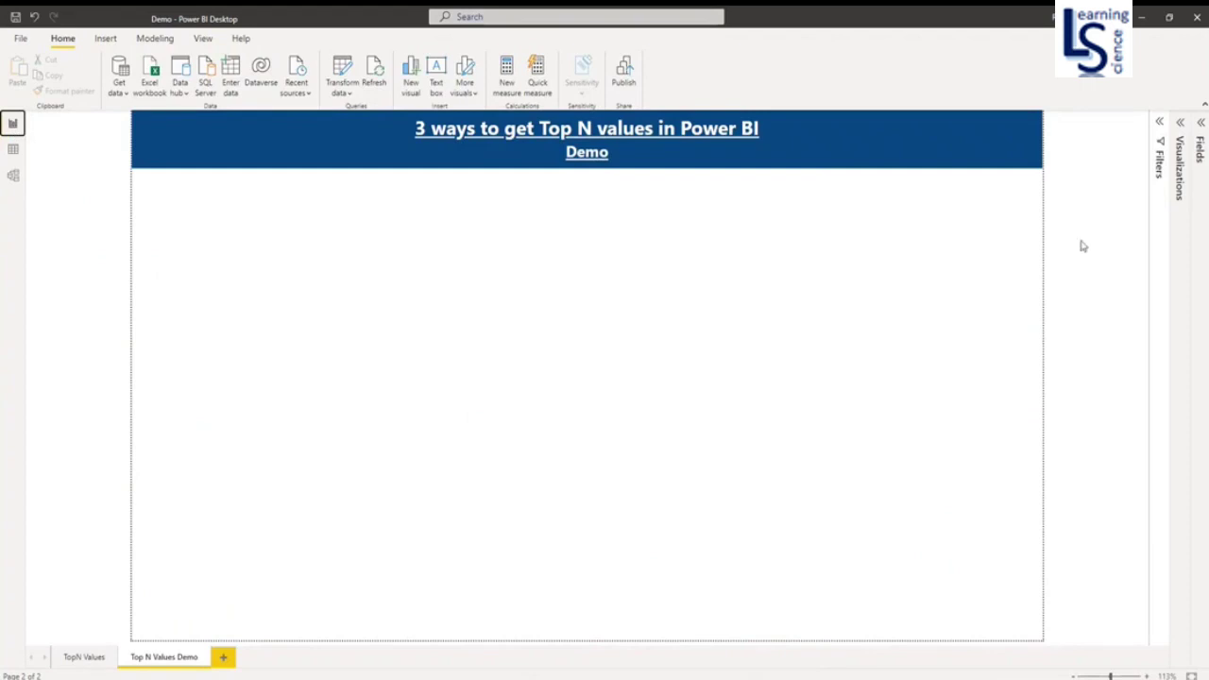
Insert a table visual showing Category and Total Sales from TrainingSample2, and enlarge it to nearly the page's full height and slightly wider
left_click(1180, 123)
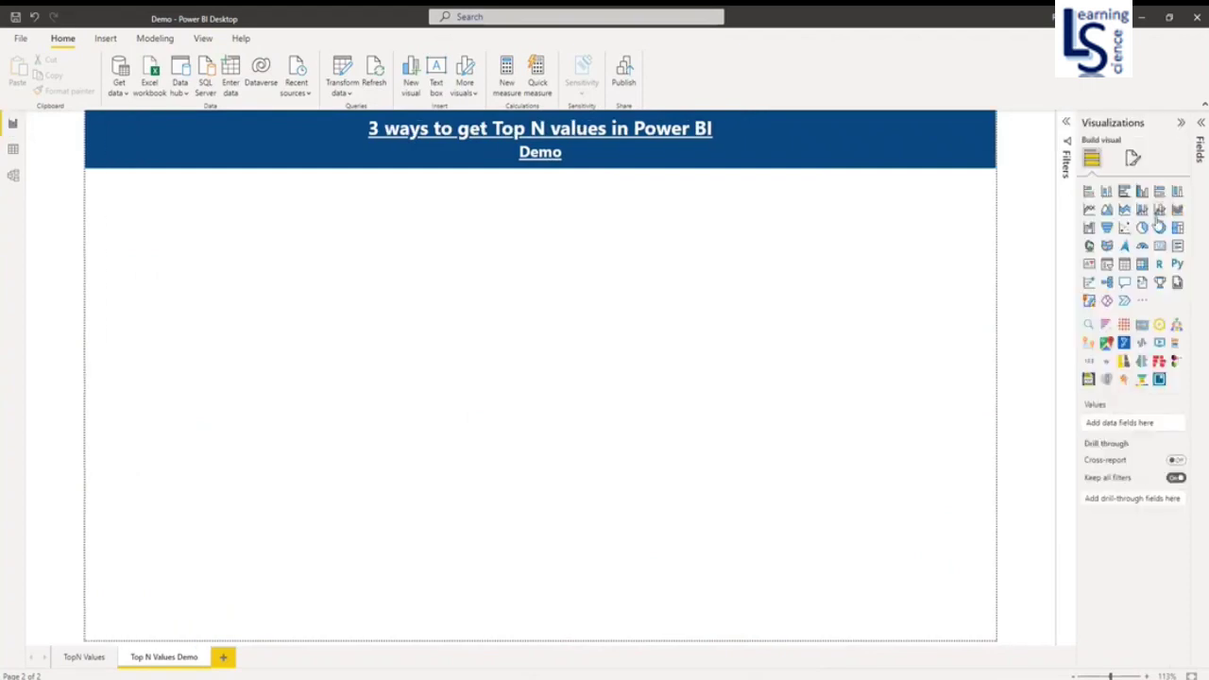
left_click(1124, 264)
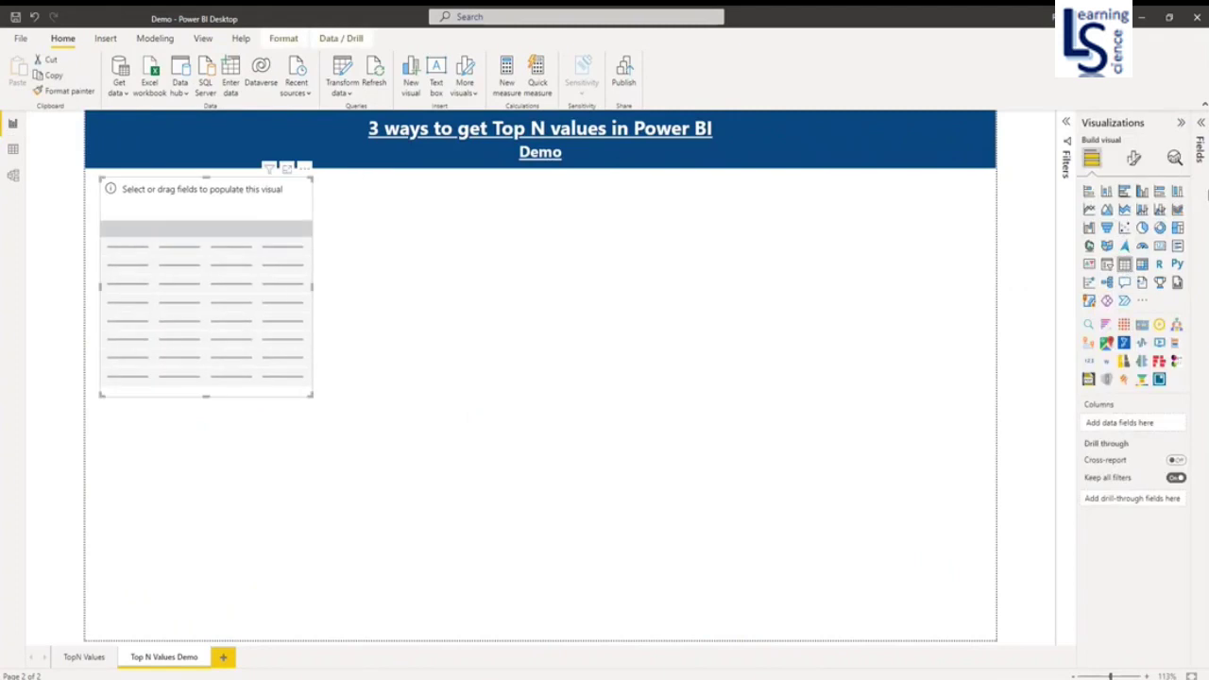
left_click(1202, 132)
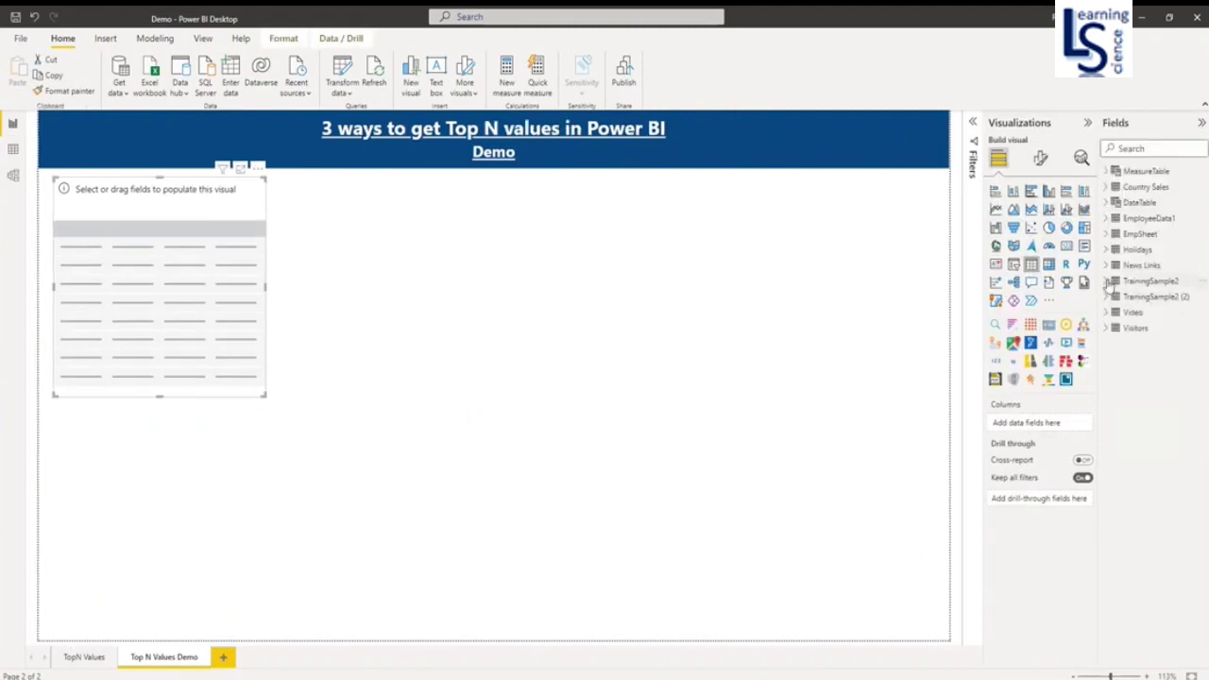
left_click(1109, 283)
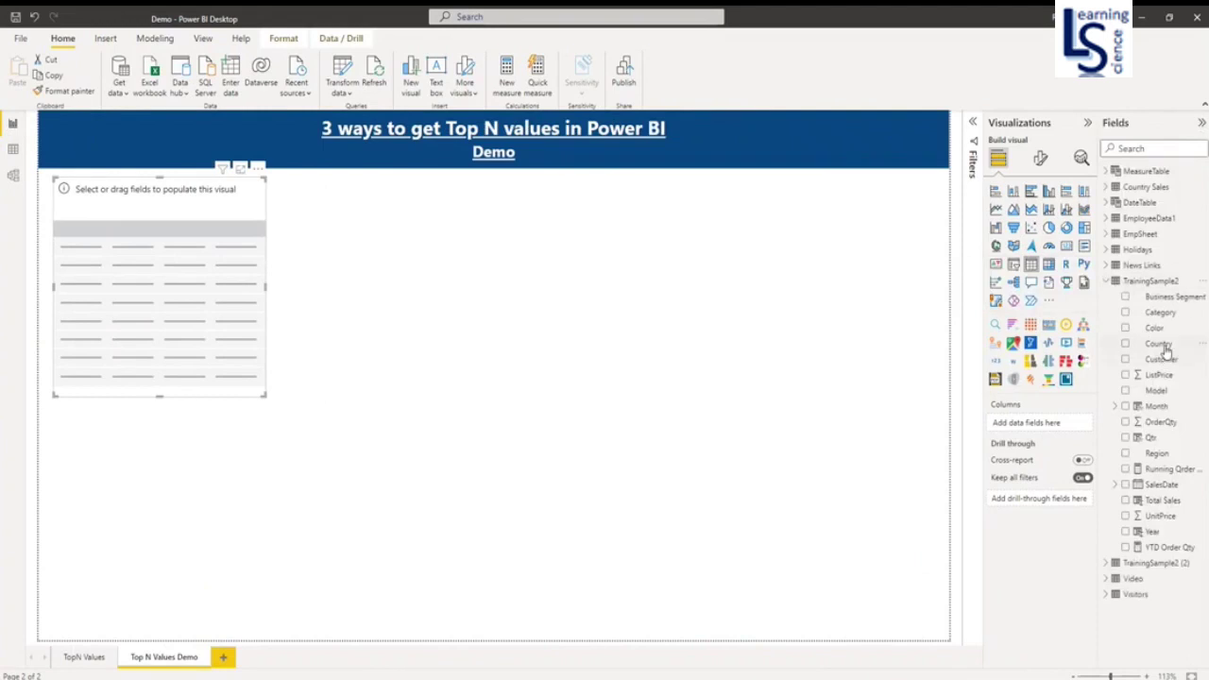
left_click_drag(1168, 321, 1042, 432)
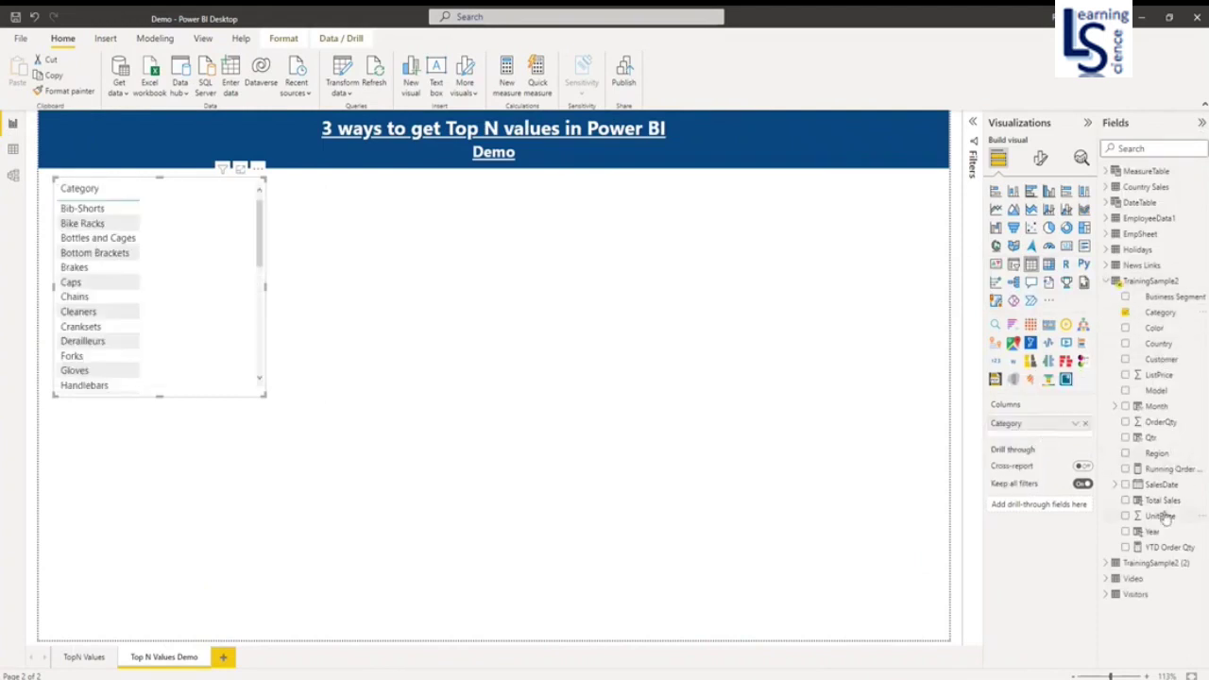
left_click_drag(1164, 504, 1052, 437)
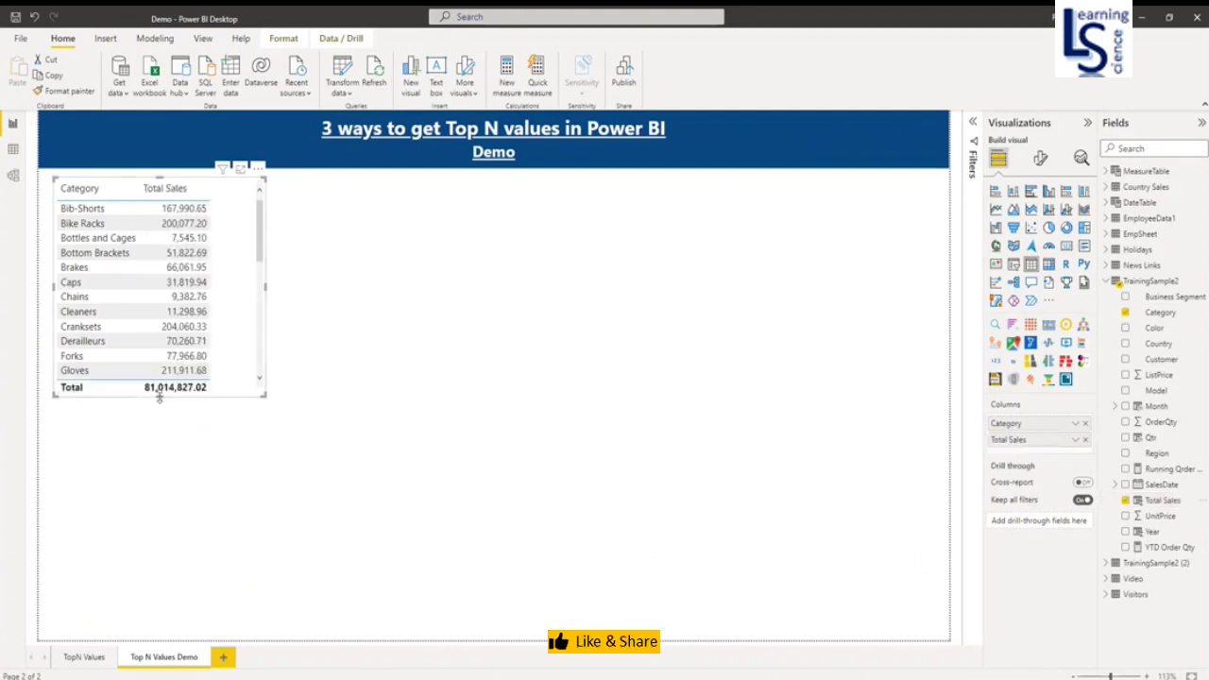
left_click_drag(160, 395, 208, 621)
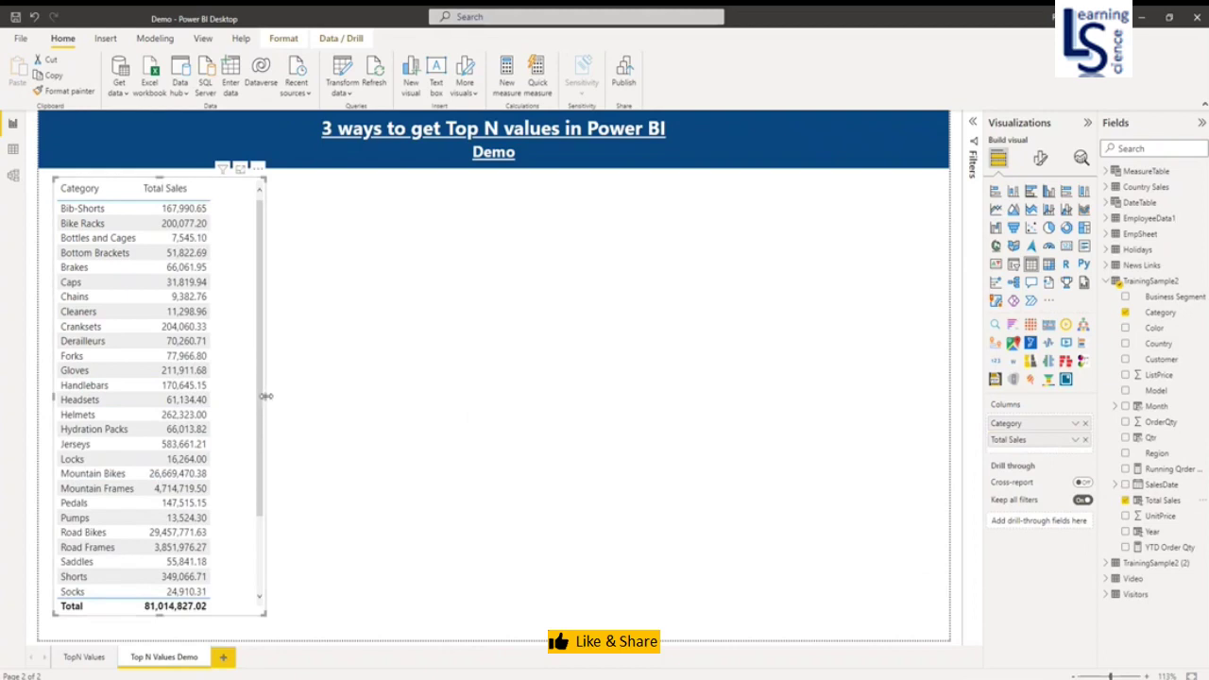
left_click_drag(264, 400, 291, 404)
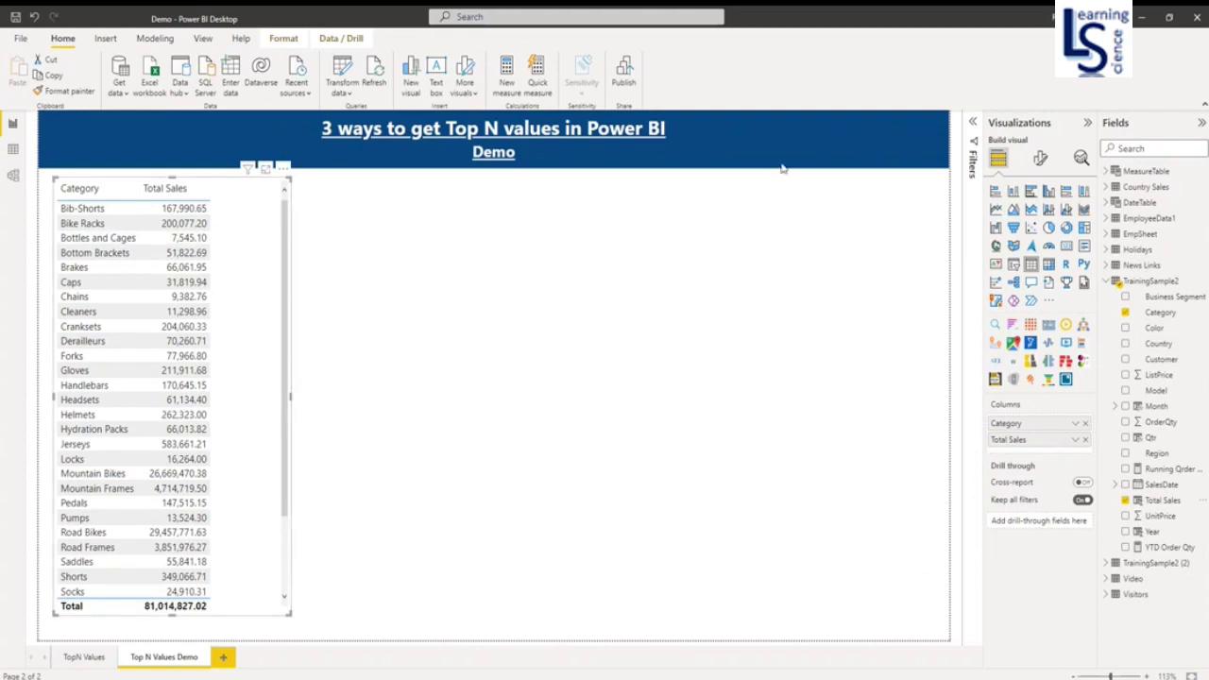
Apply a Top N filter on Category that shows the top 10 items by Total Sales in the table visual
left_click(974, 123)
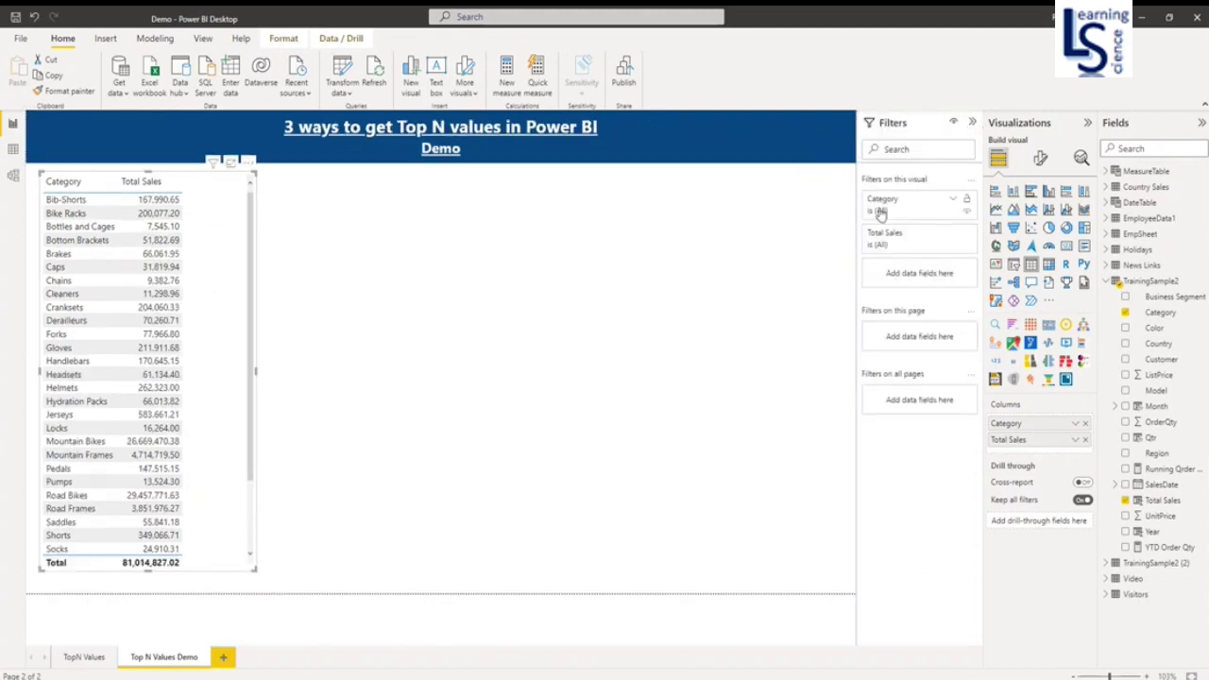
left_click(953, 202)
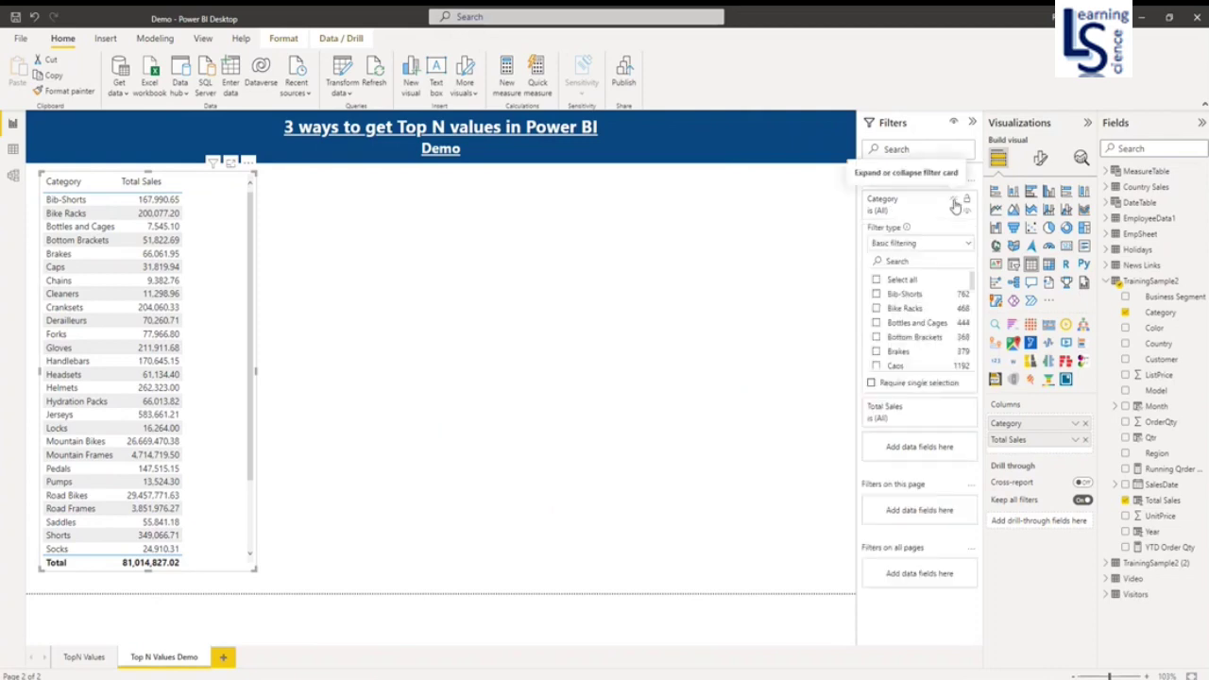
left_click(916, 243)
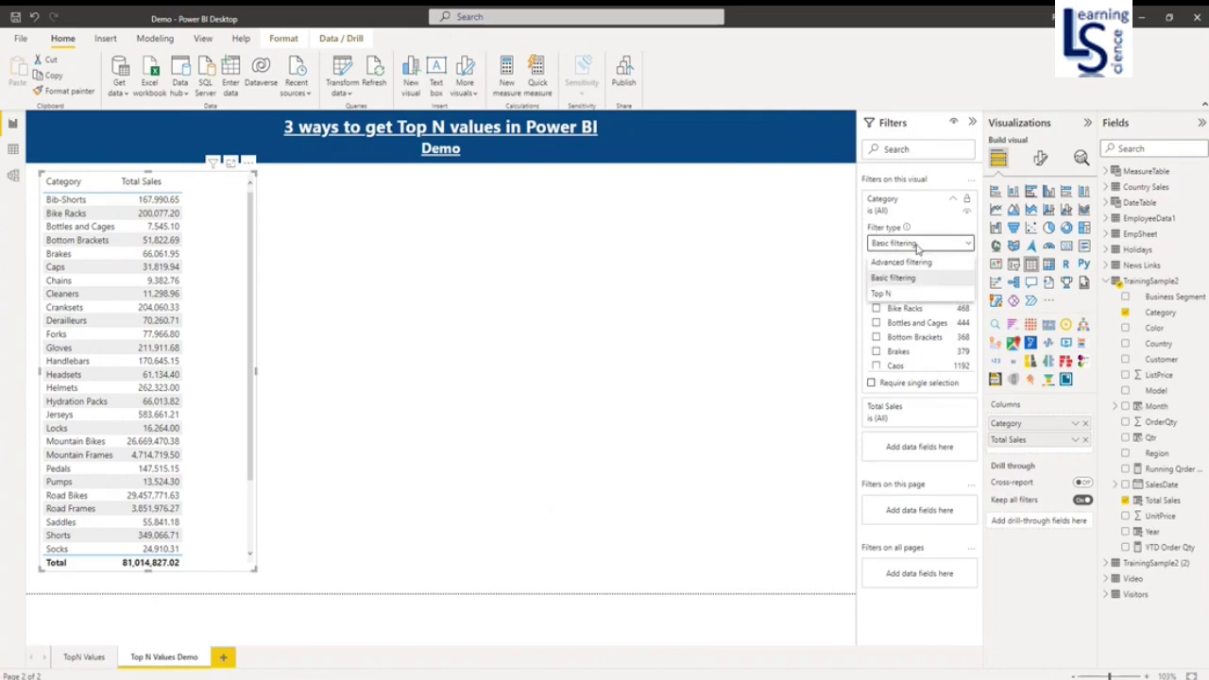
left_click(903, 294)
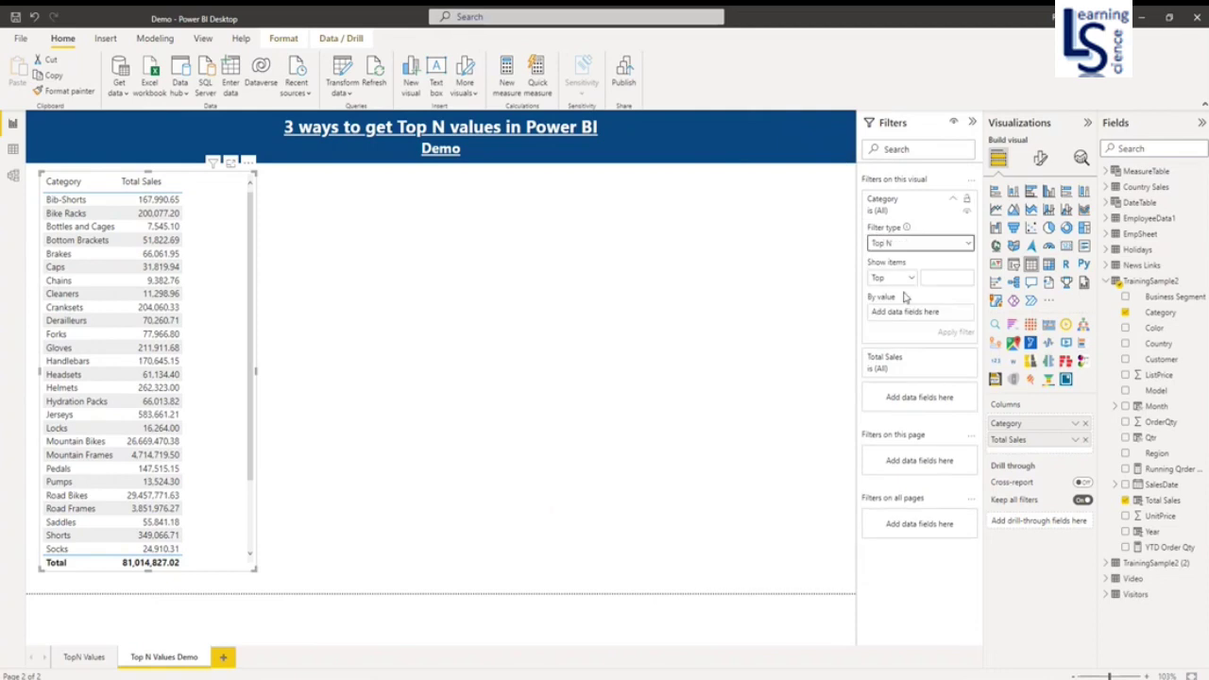
left_click(937, 278)
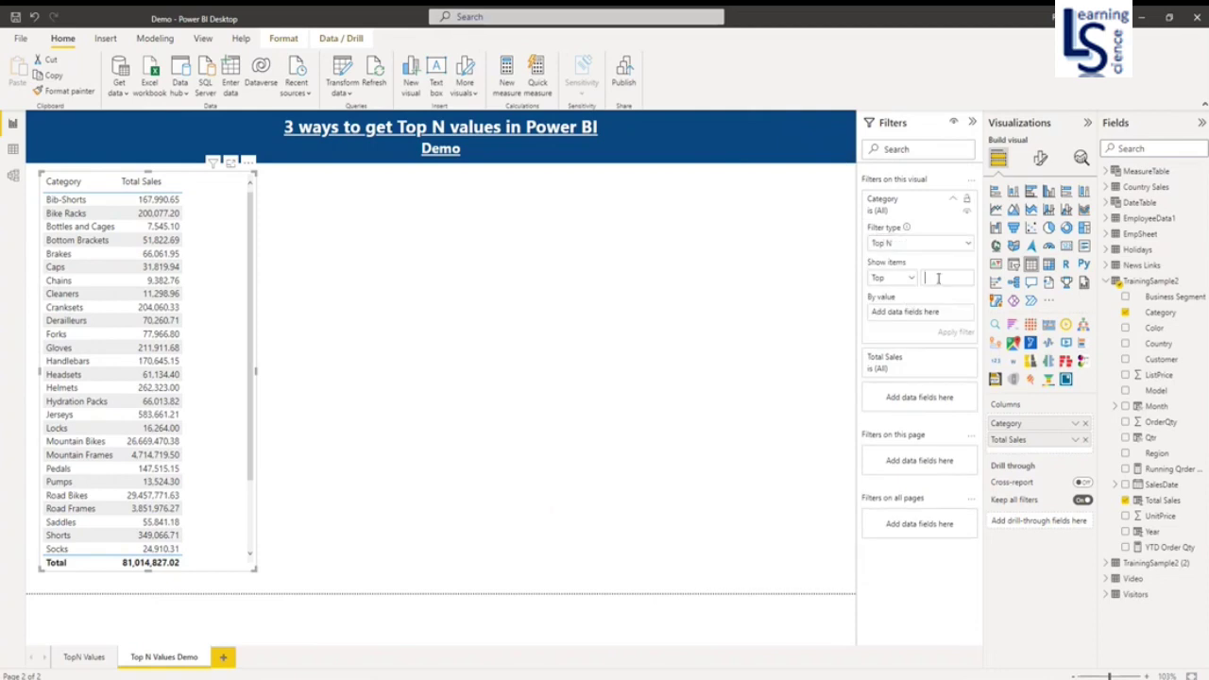
type("10")
left_click_drag(1168, 507, 935, 326)
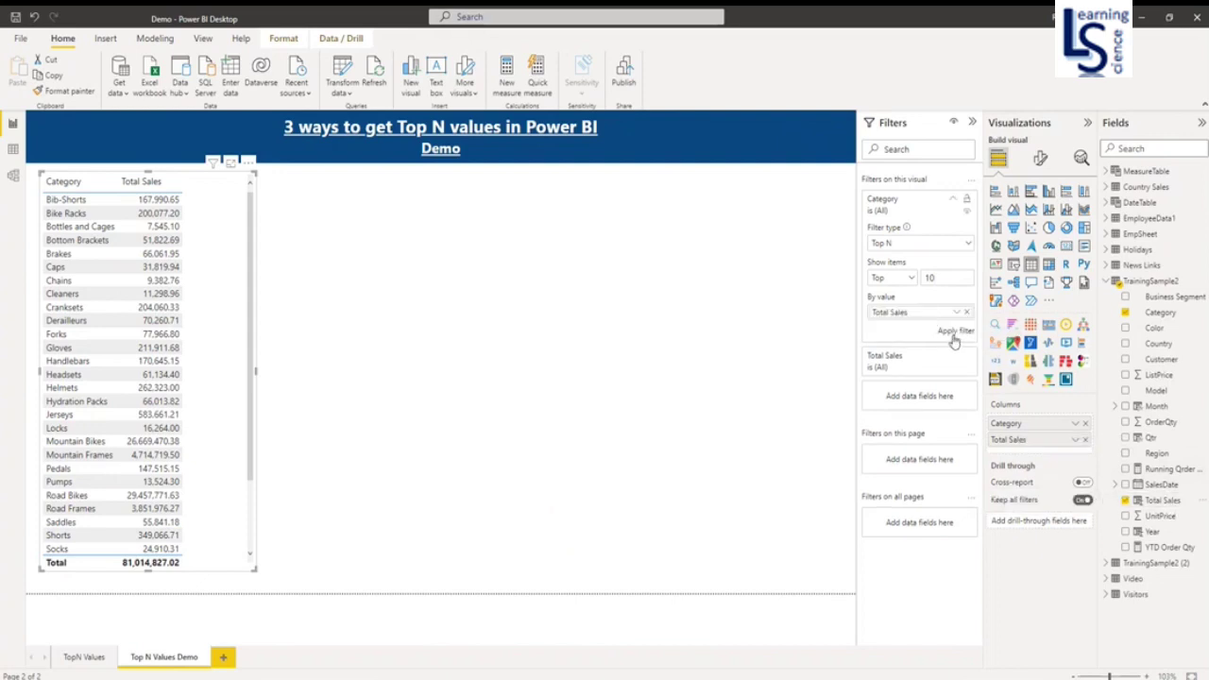
left_click(953, 332)
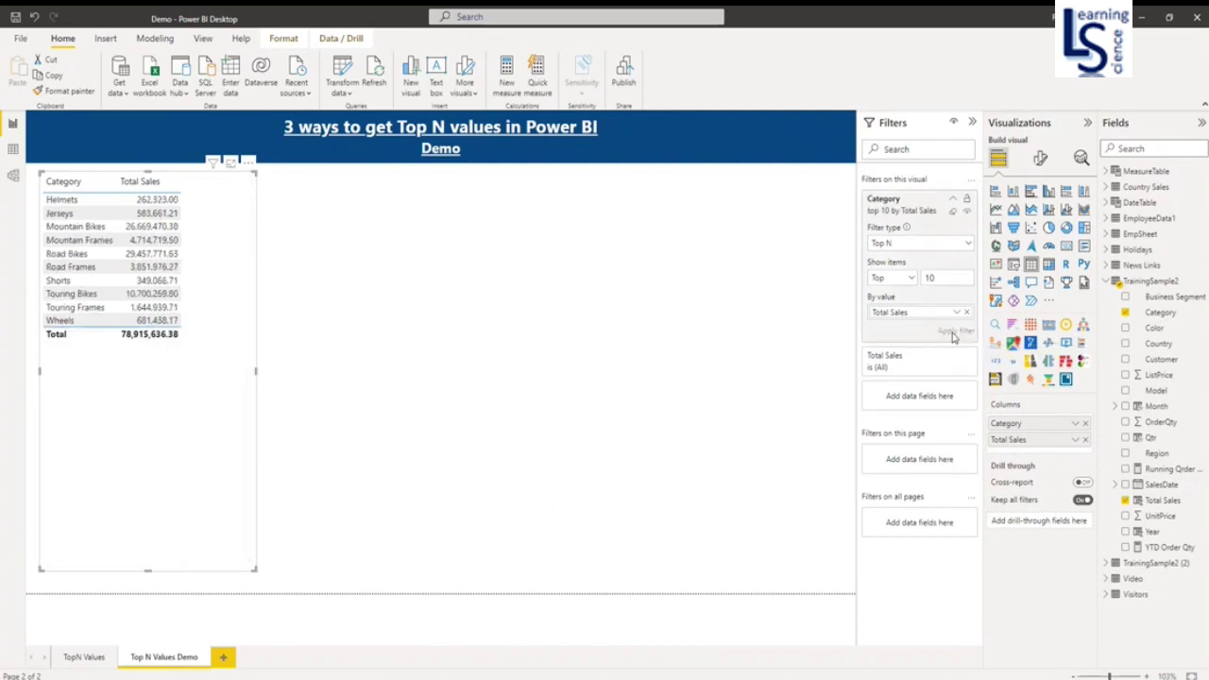
Sort the table visual by Total Sales in descending order and narrow the visual
left_click(148, 188)
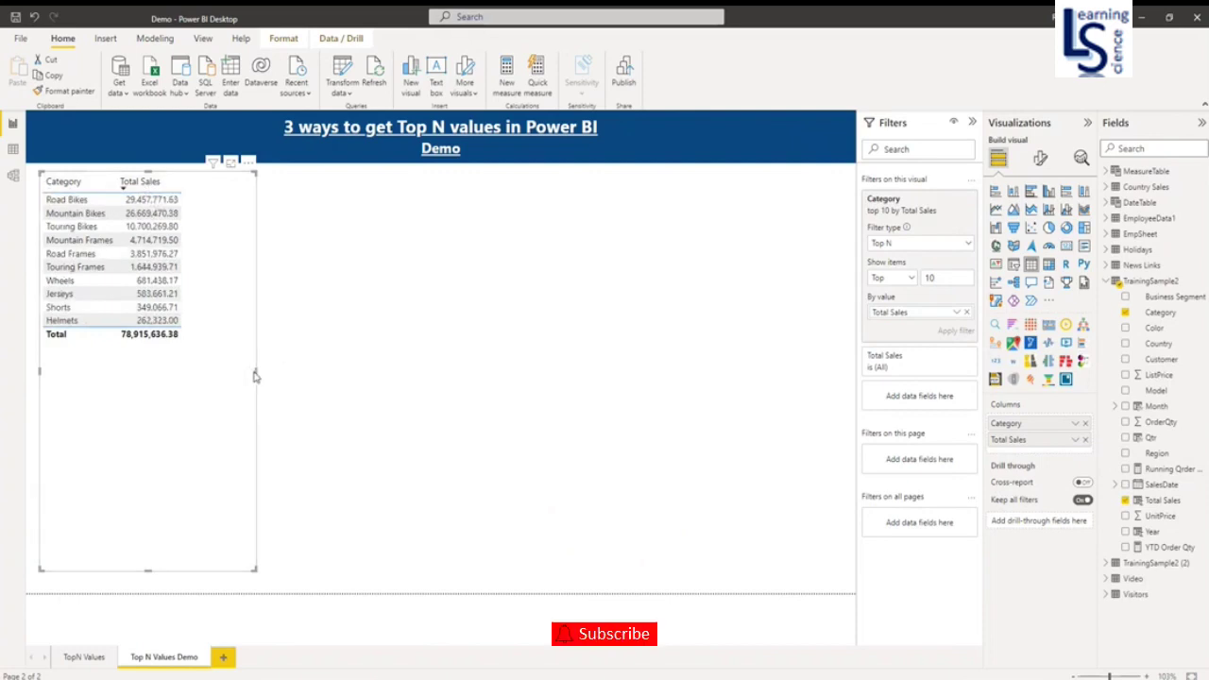
left_click_drag(256, 371, 223, 369)
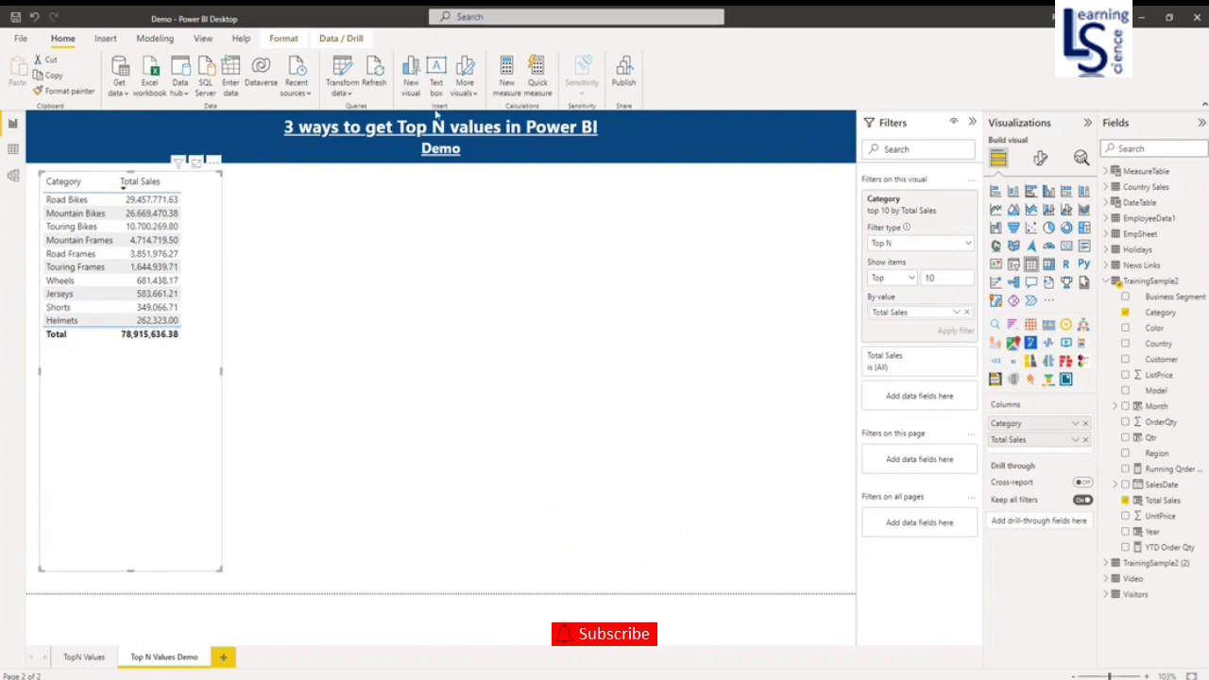
Create a new calculated table and name it Top 10 Category in its formula
left_click(155, 39)
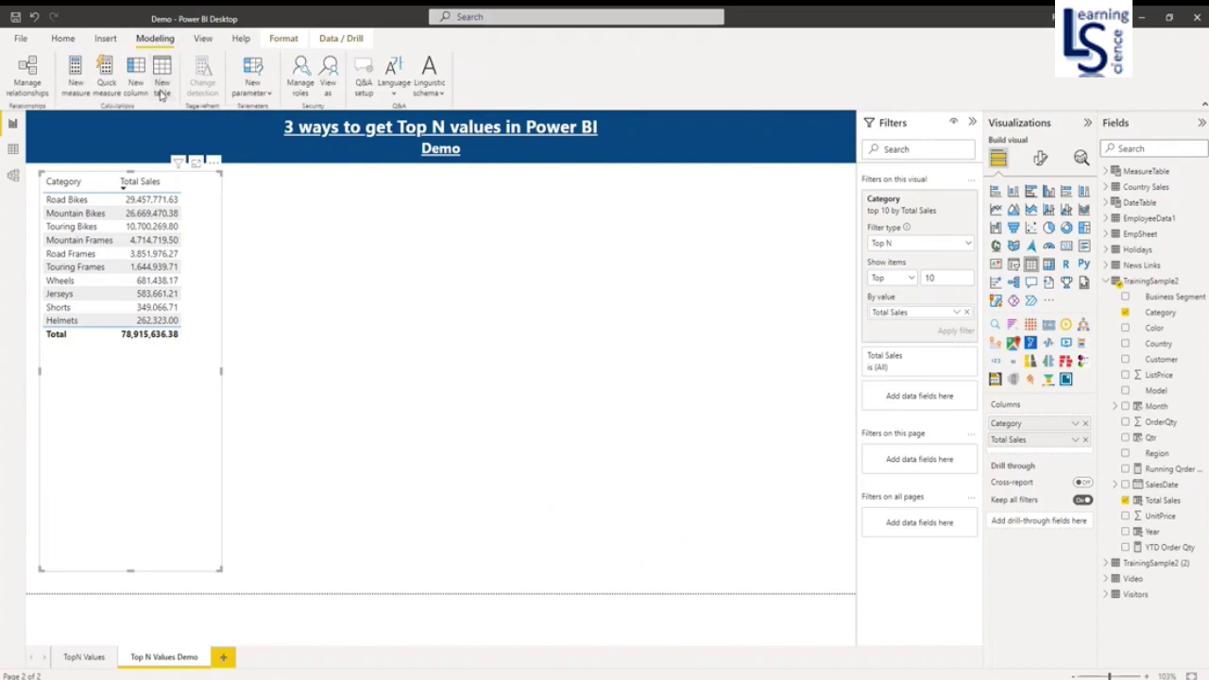
left_click(161, 87)
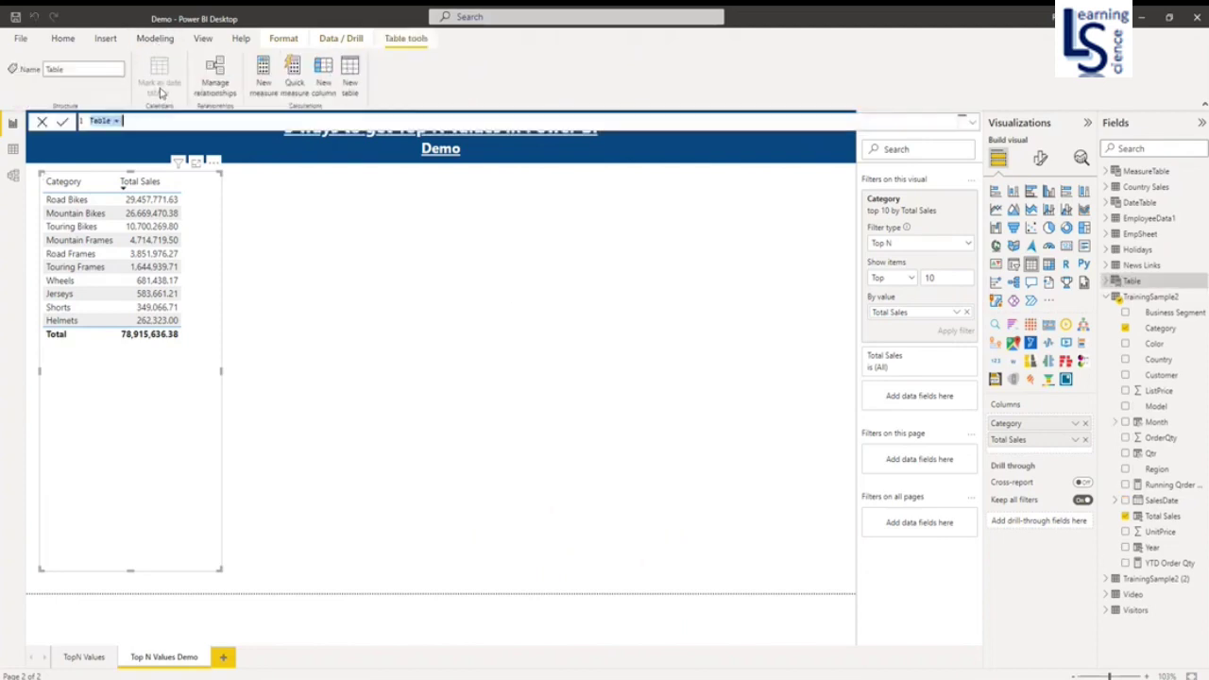
left_click(133, 120)
left_click_drag(112, 120, 68, 123)
type("Top 10")
type(" Cate")
key("BackSpace")
key("BackSpace")
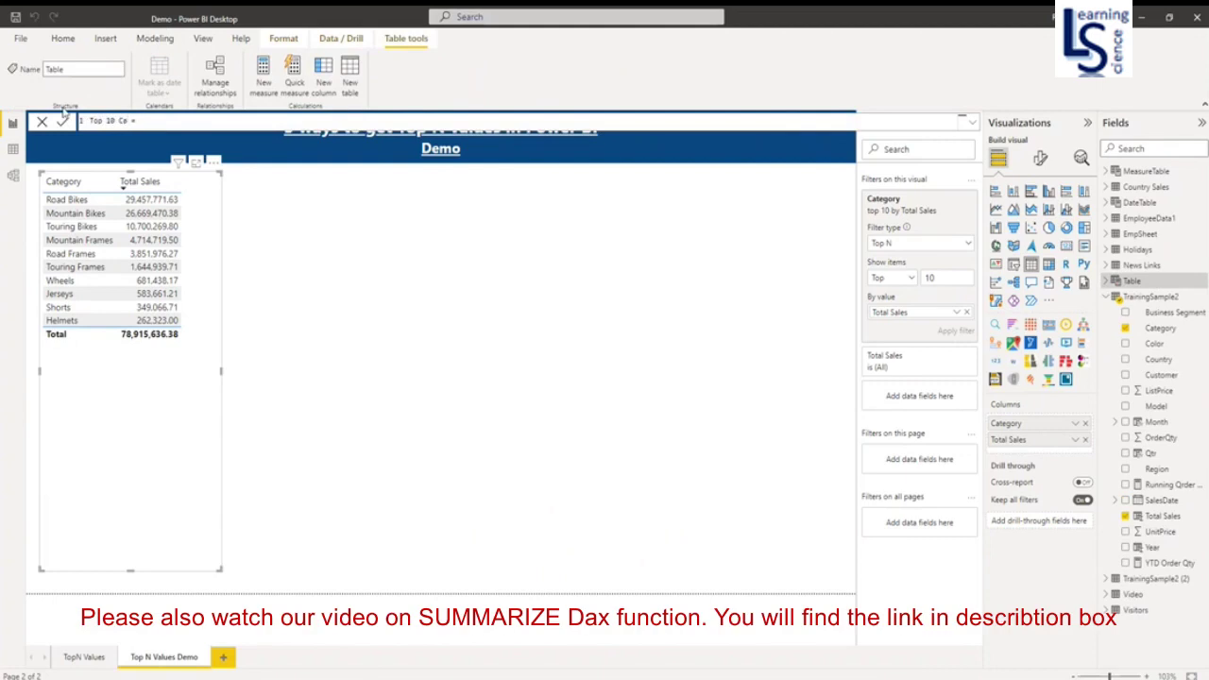
type("tegory")
Begin the table's formula with SUMMARIZE over TrainingSample2, grouped by TrainingSample2[Category]
key("End")
type("S")
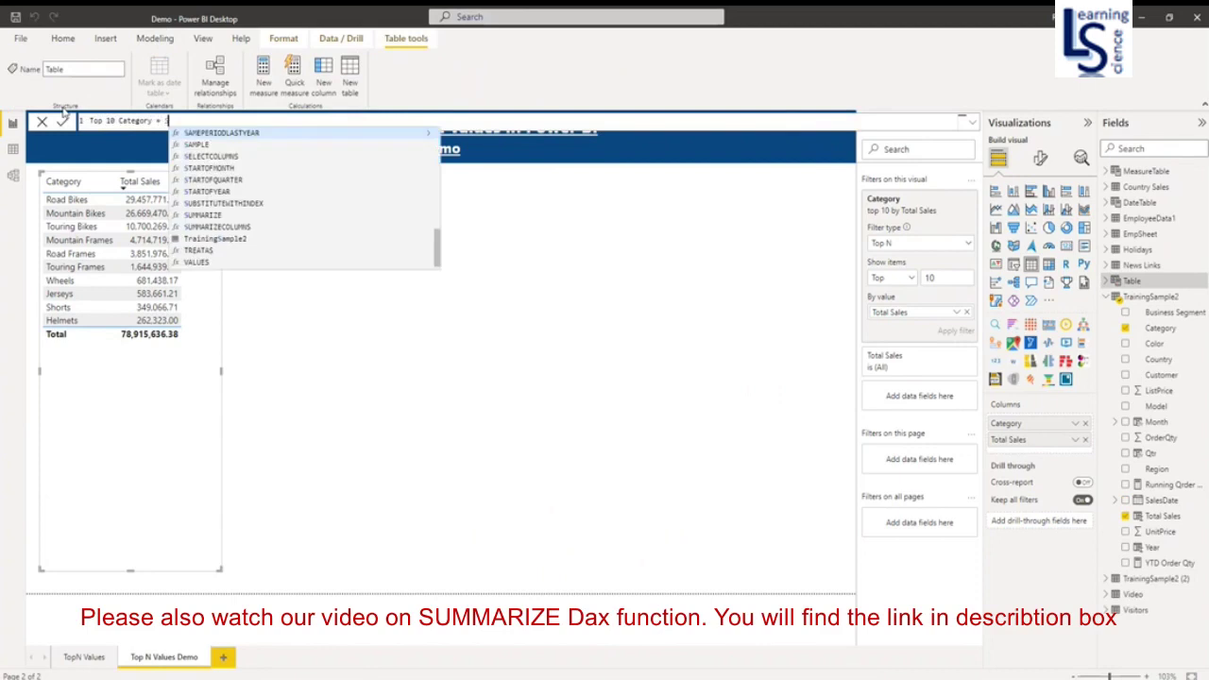
type("UM")
key("Tab")
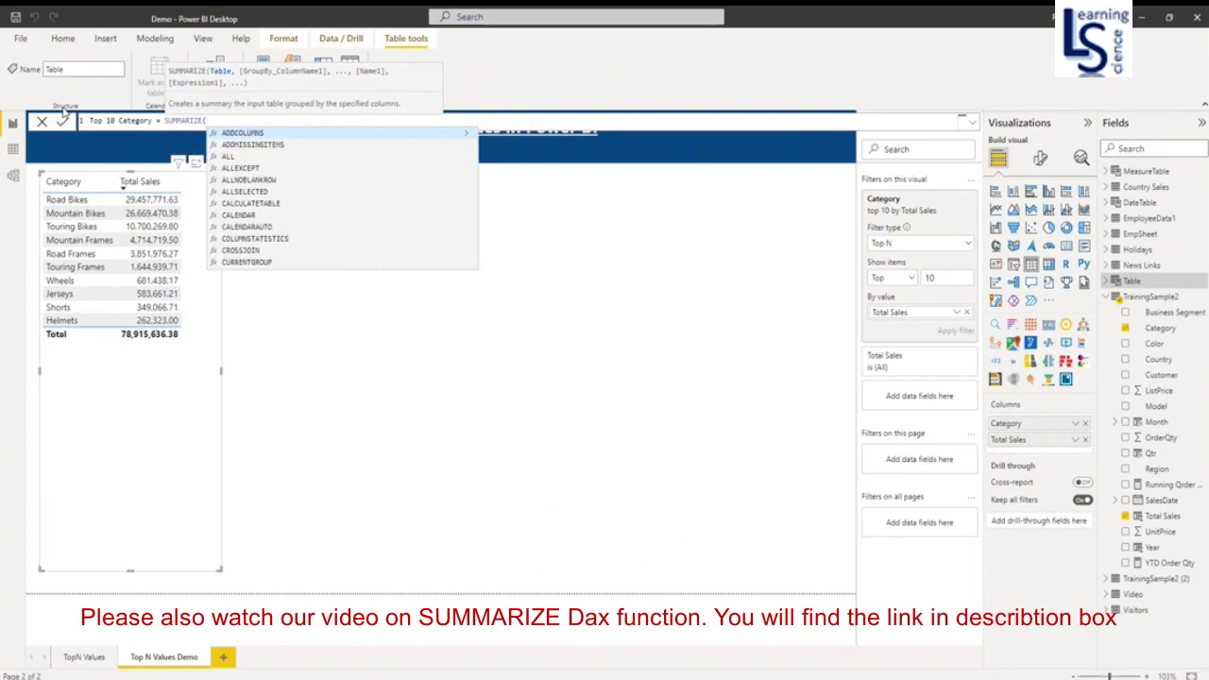
type("tra")
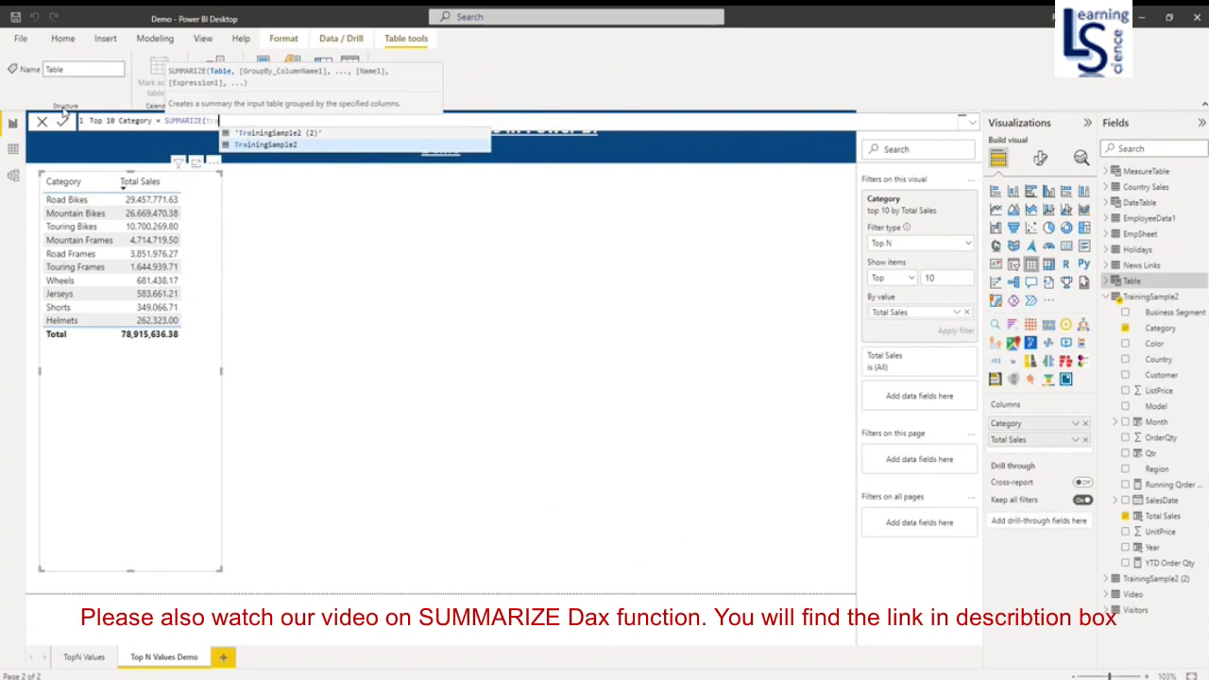
key("Tab")
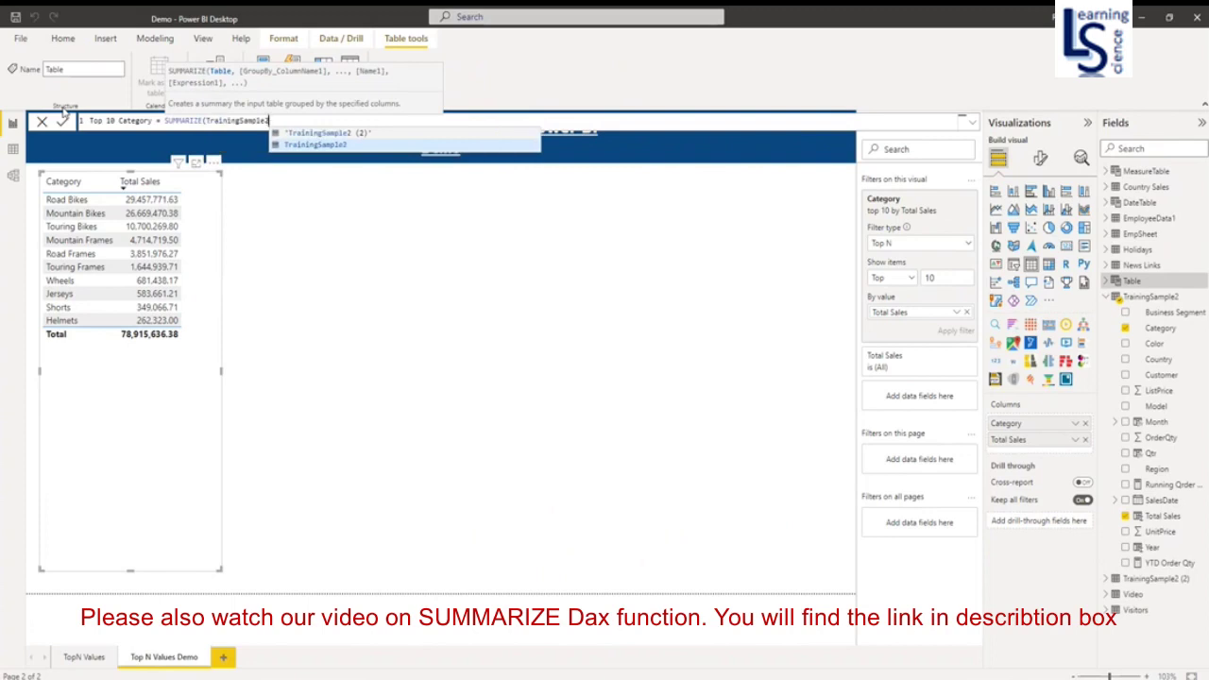
type(",")
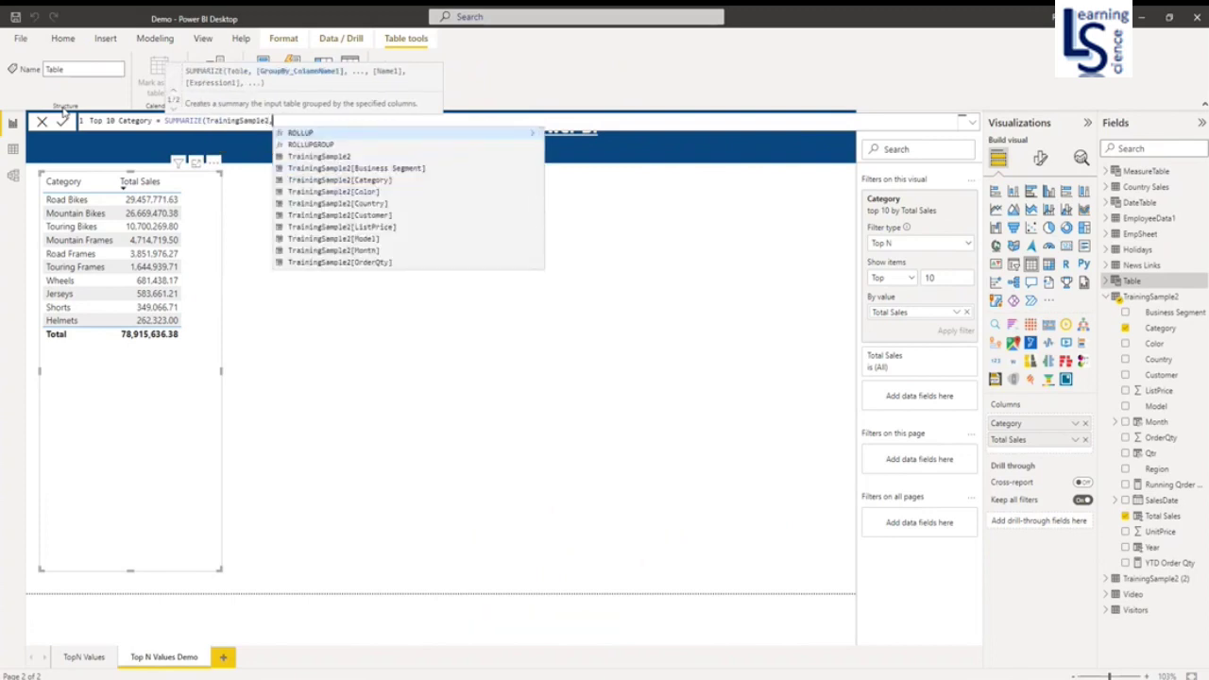
type("tr")
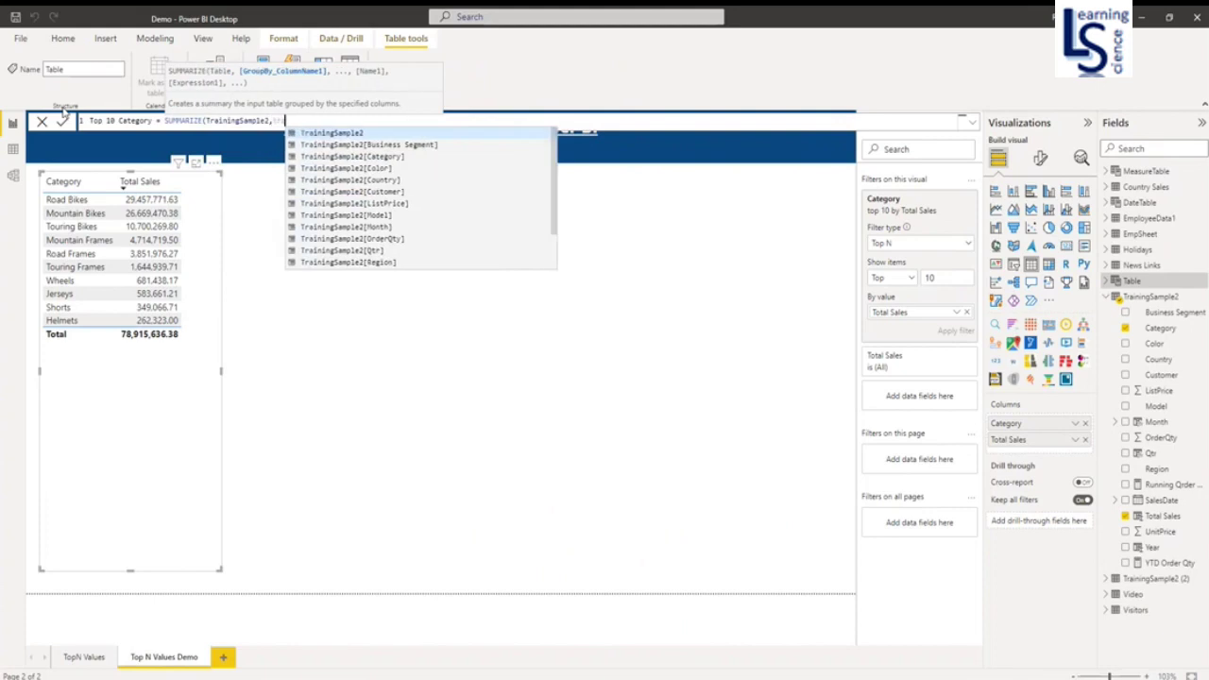
key("Tab")
type("[c")
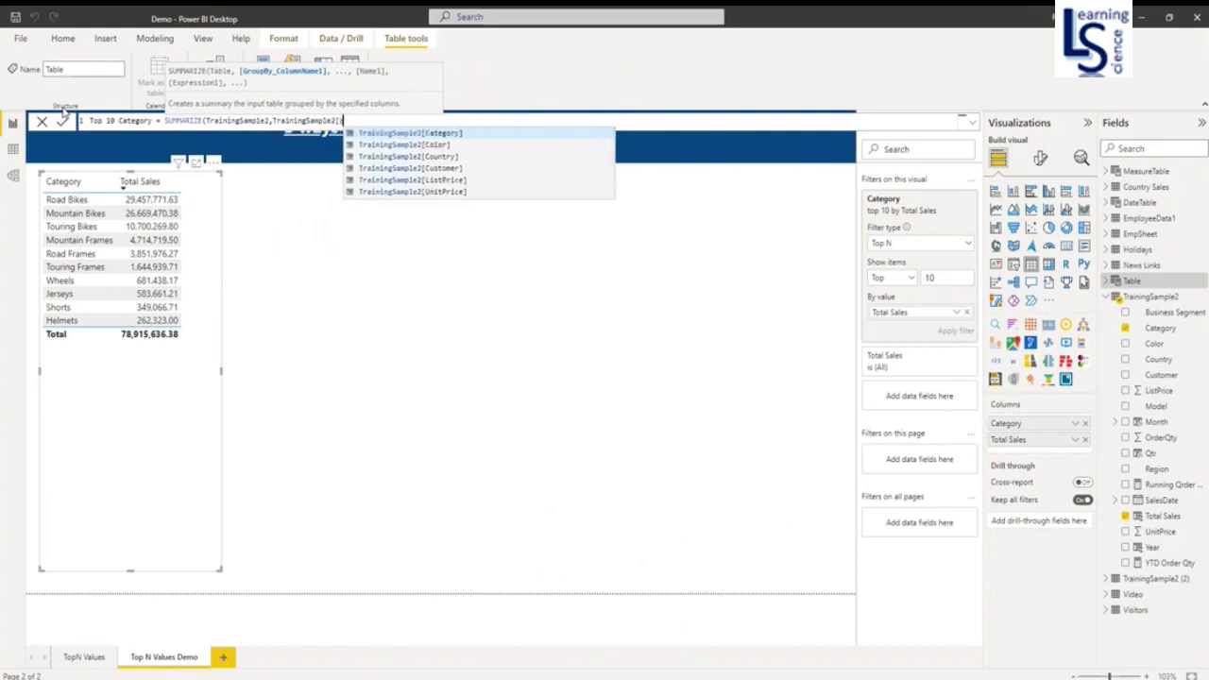
key("Tab")
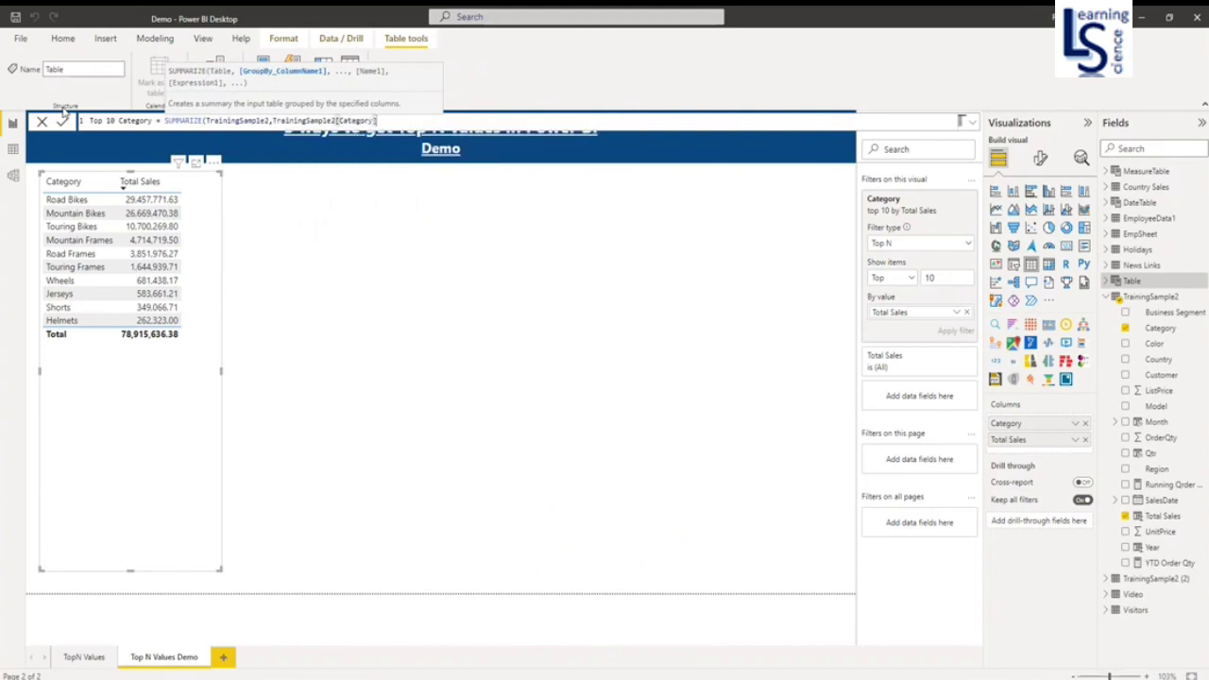
Complete the SUMMARIZE formula with a "Total Sales" column calculated as SUM(TrainingSample2[Total Sales]) and commit it
type(",\"")
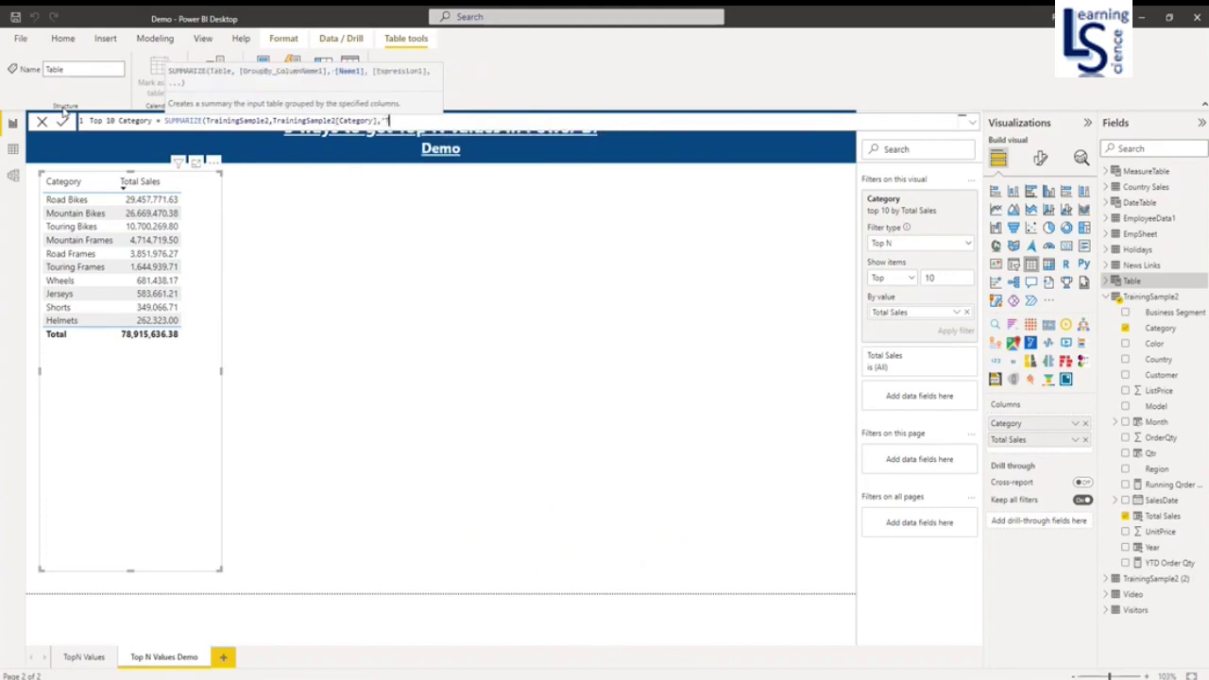
type("Total Sales\",SU")
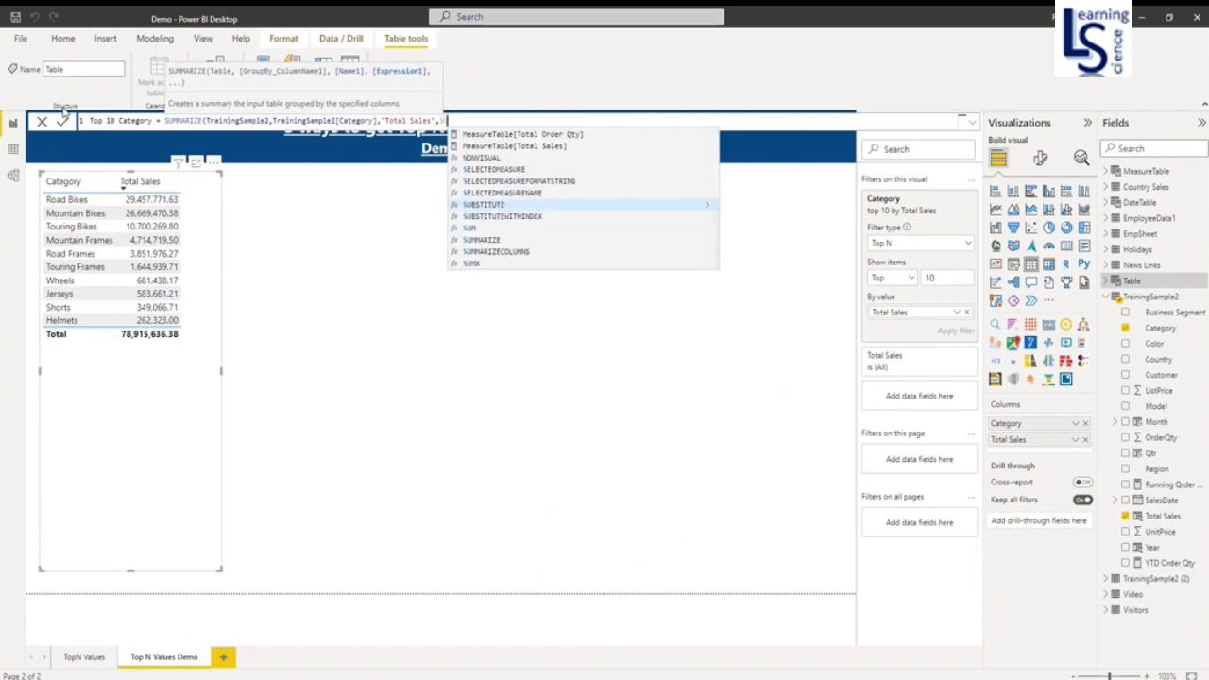
type("M")
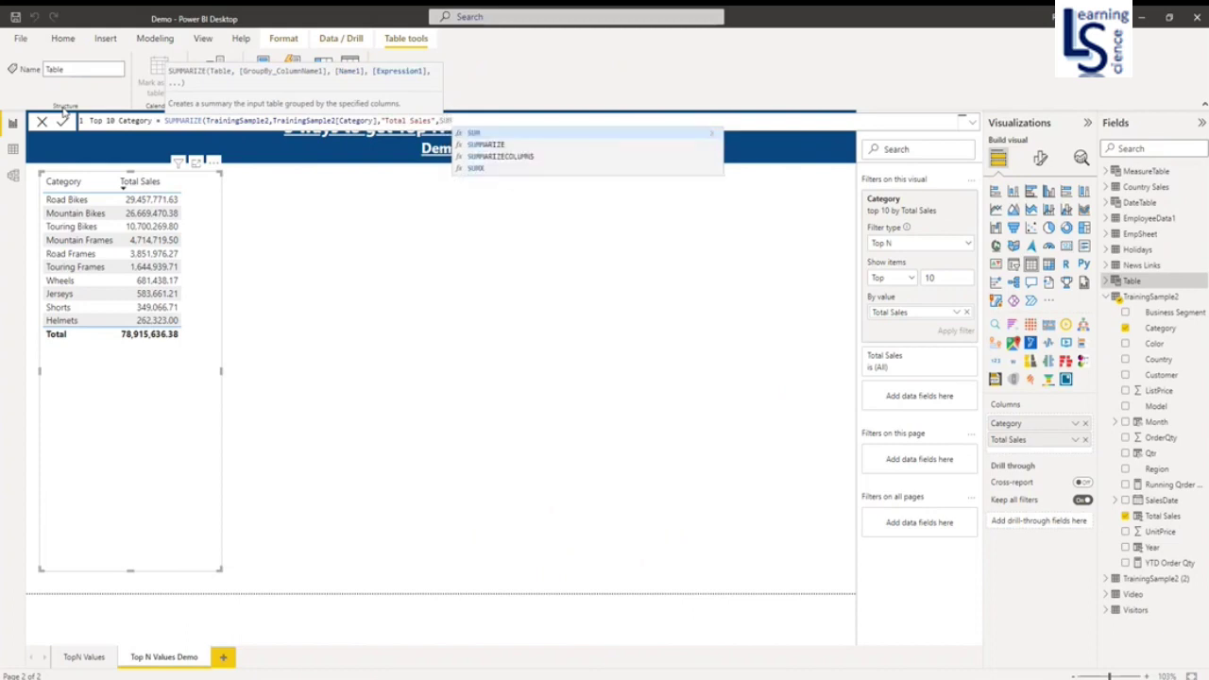
type("(")
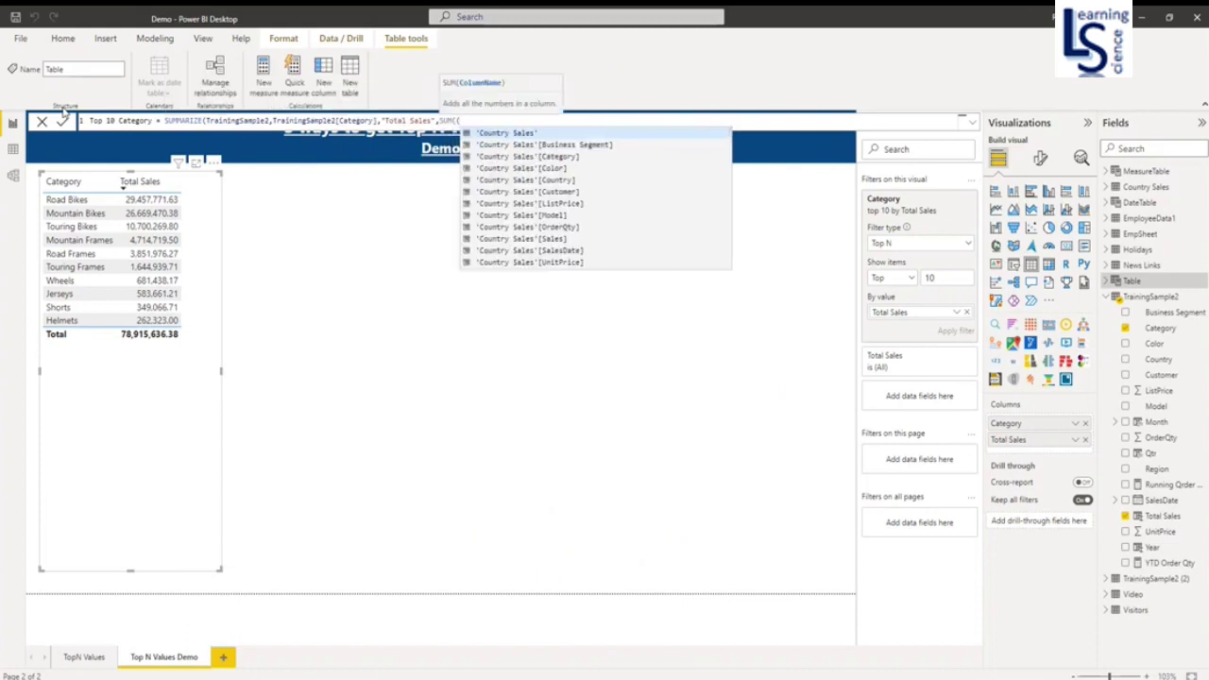
type("TrainingSample2")
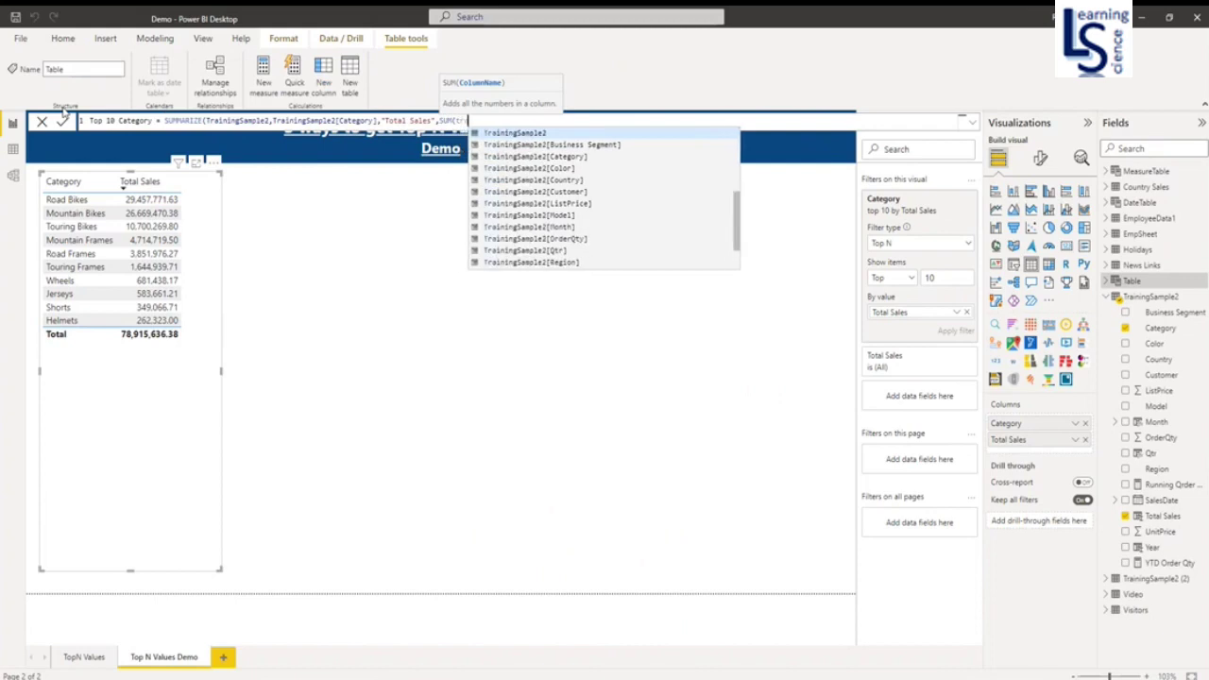
type("[T")
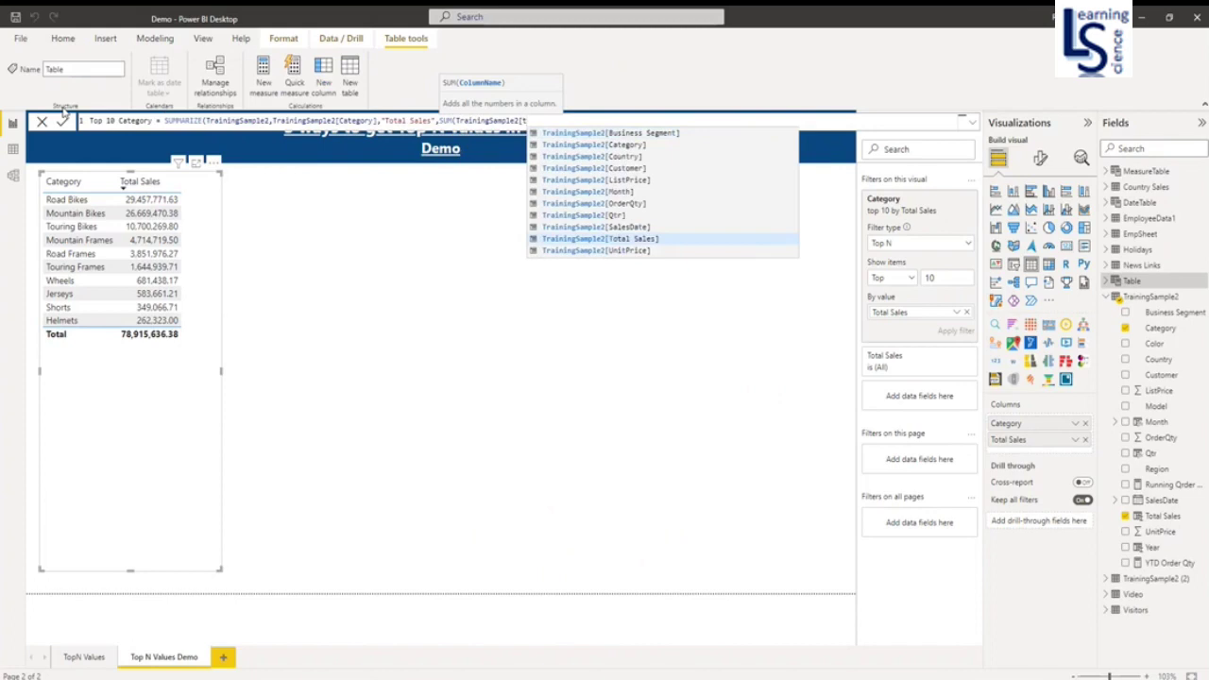
key("Tab")
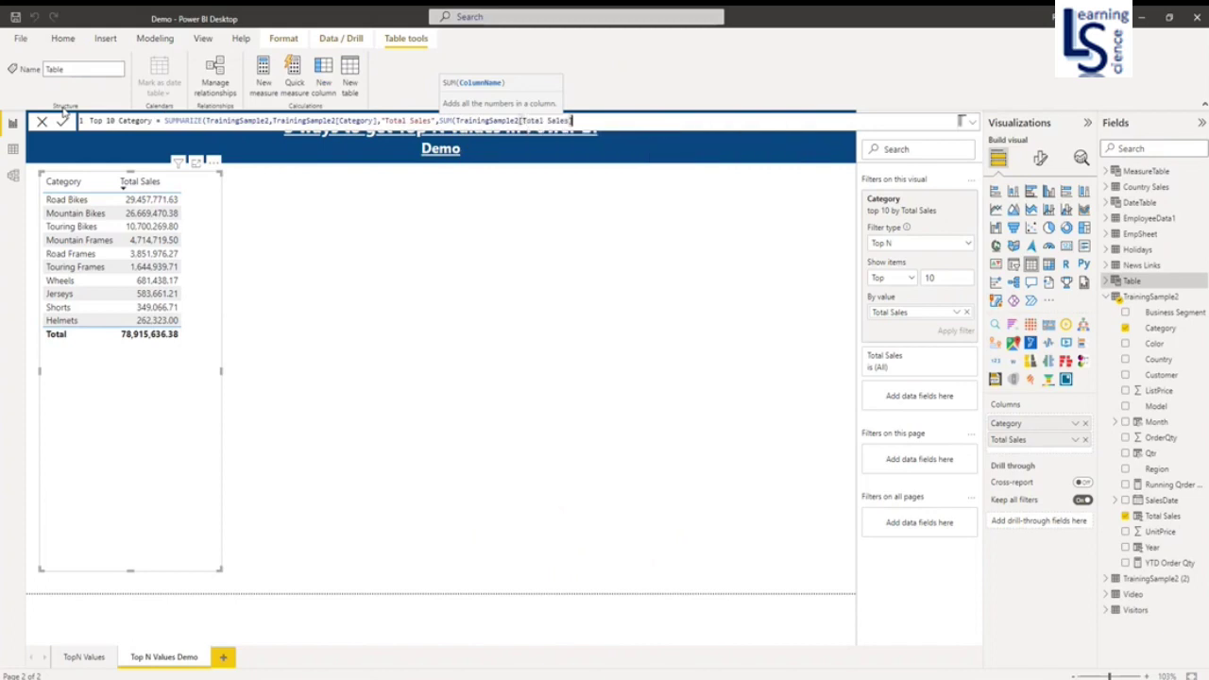
type(")")
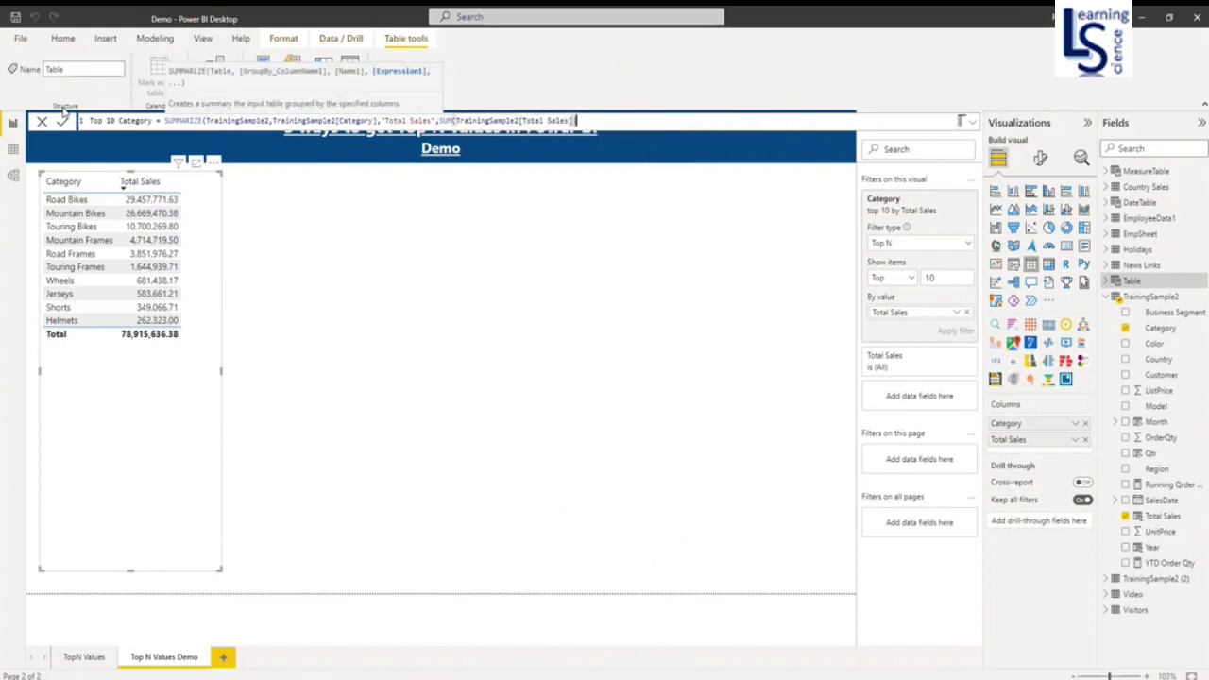
type(")")
left_click(63, 120)
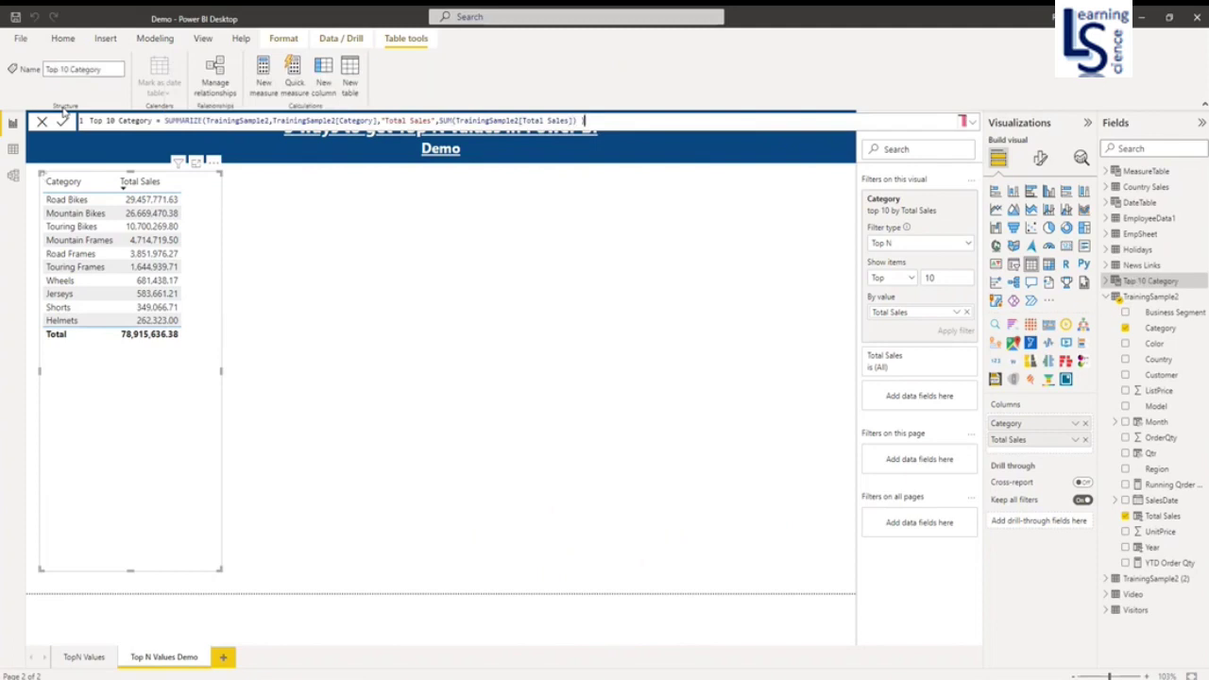
Expand the Top 10 Category table's fields and add an empty table visual beside the existing one
left_click(1109, 280)
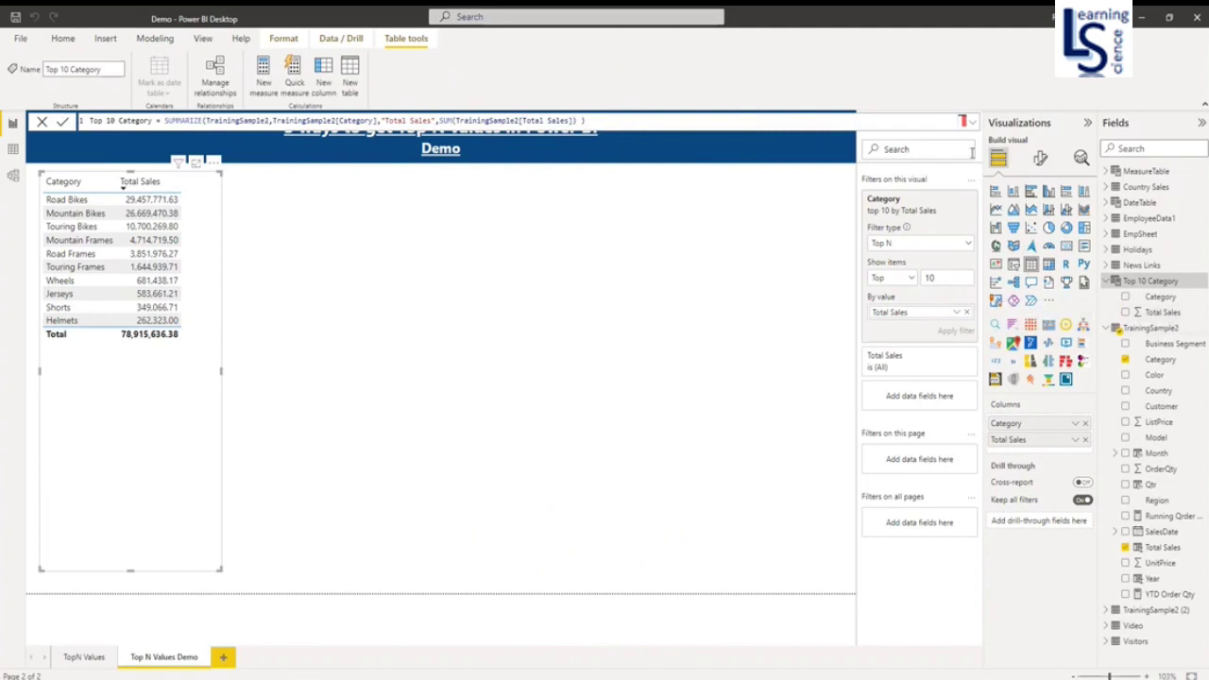
left_click(724, 268)
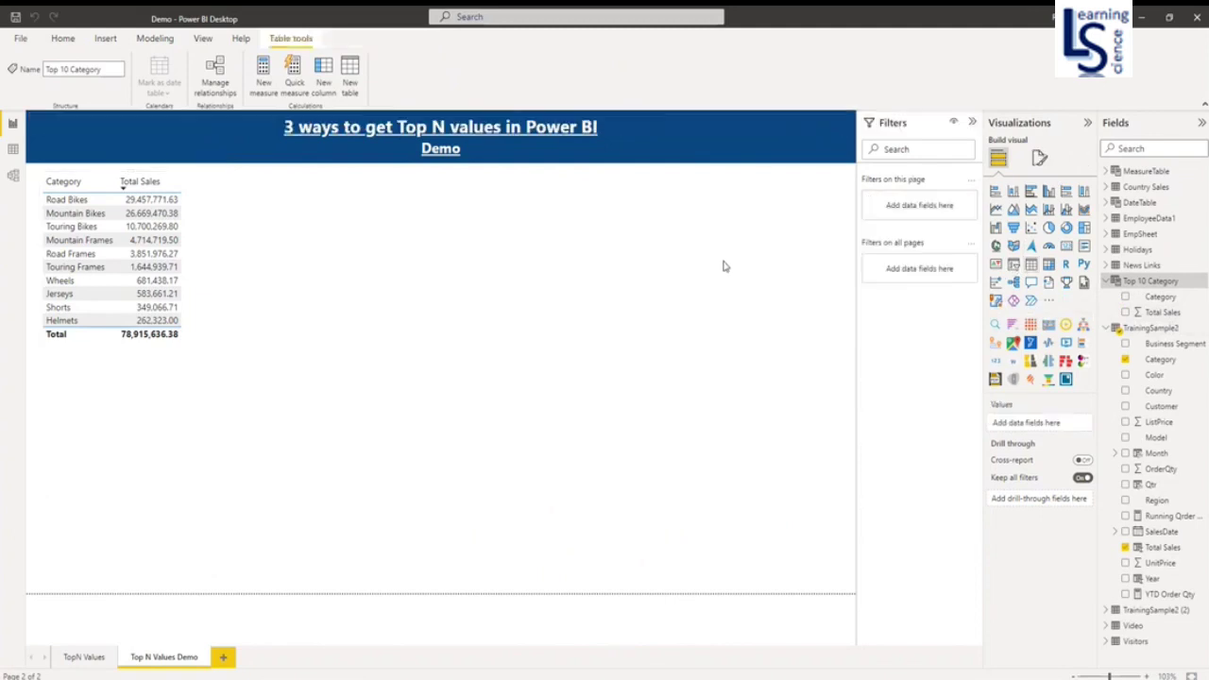
left_click(1031, 265)
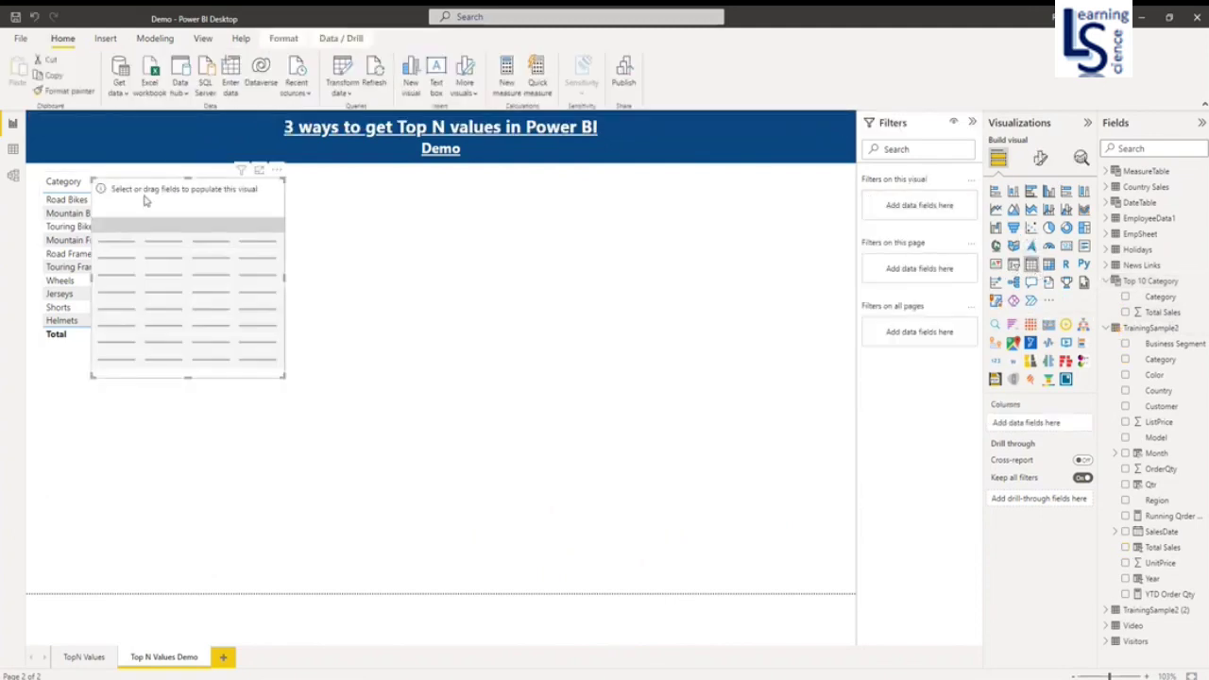
left_click_drag(145, 197, 368, 216)
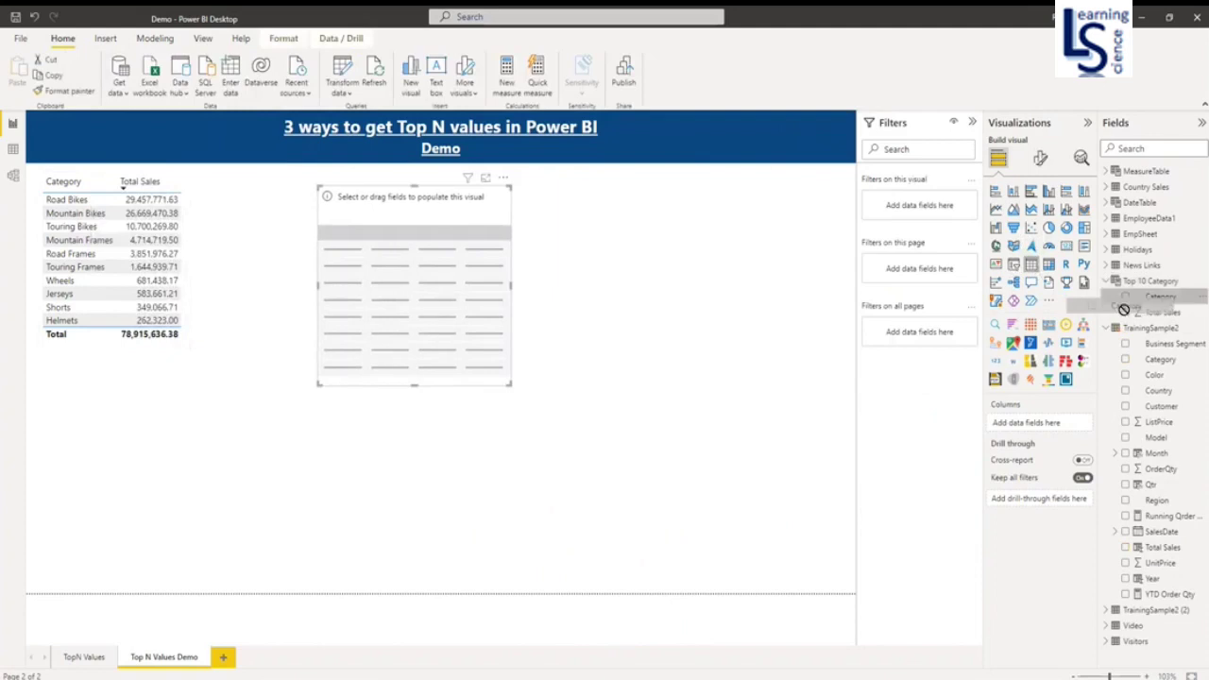
Fill the new table visual with Category and Total Sales from Top 10 Category, lengthen it and align it with the first visual
left_click_drag(1159, 297, 1048, 427)
left_click_drag(1046, 430, 1046, 428)
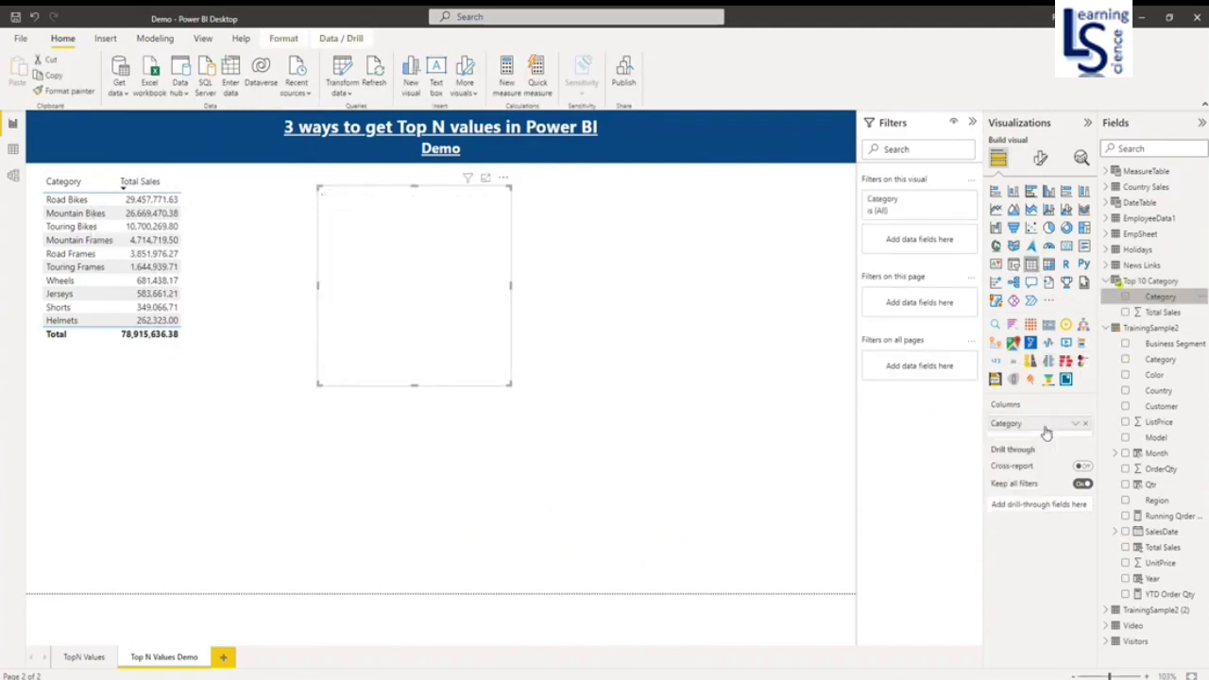
left_click_drag(1162, 311, 1053, 442)
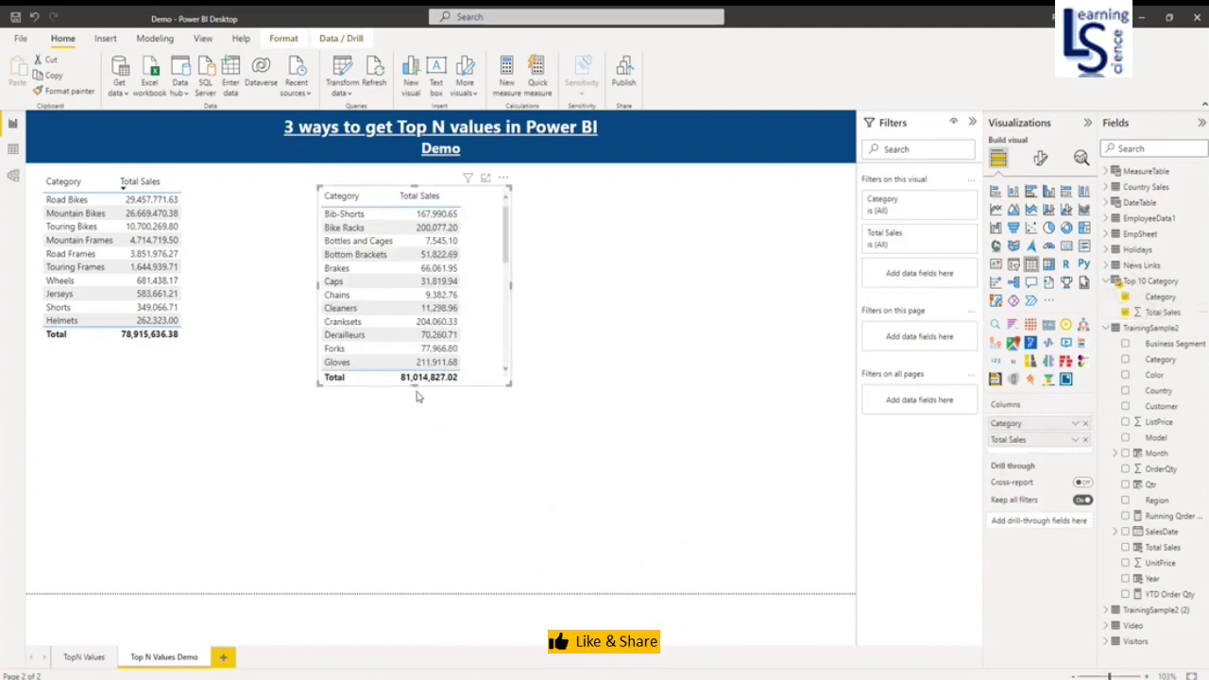
left_click_drag(414, 385, 449, 597)
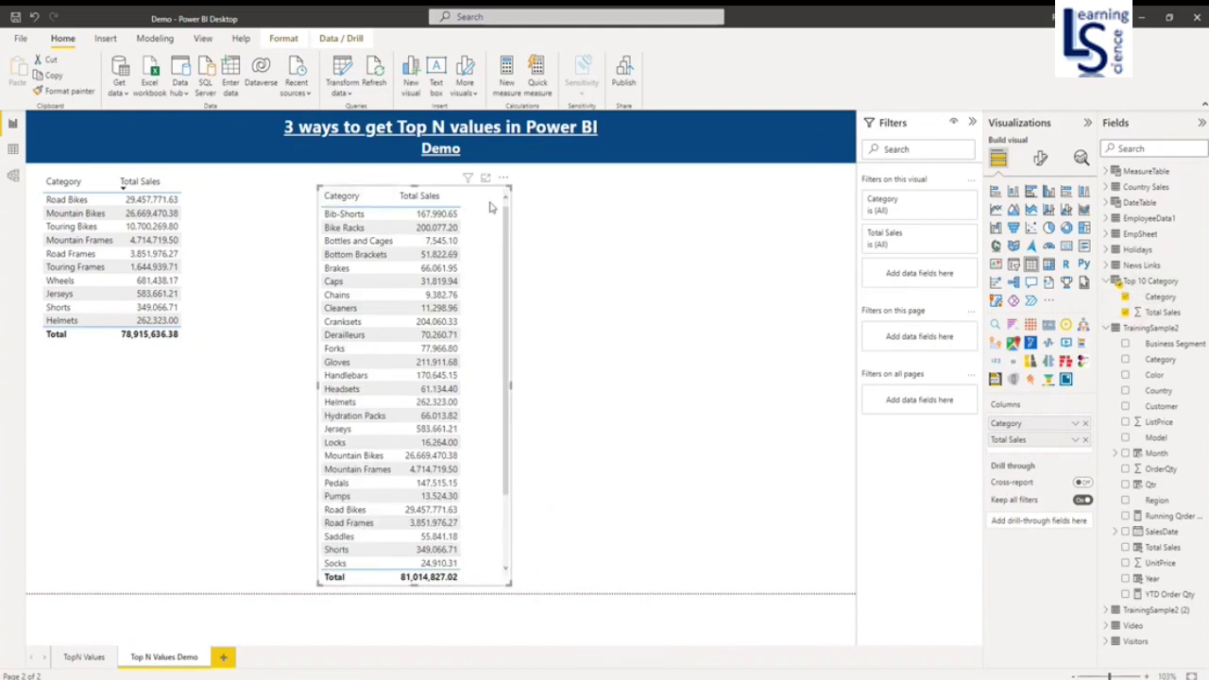
left_click_drag(493, 209, 474, 197)
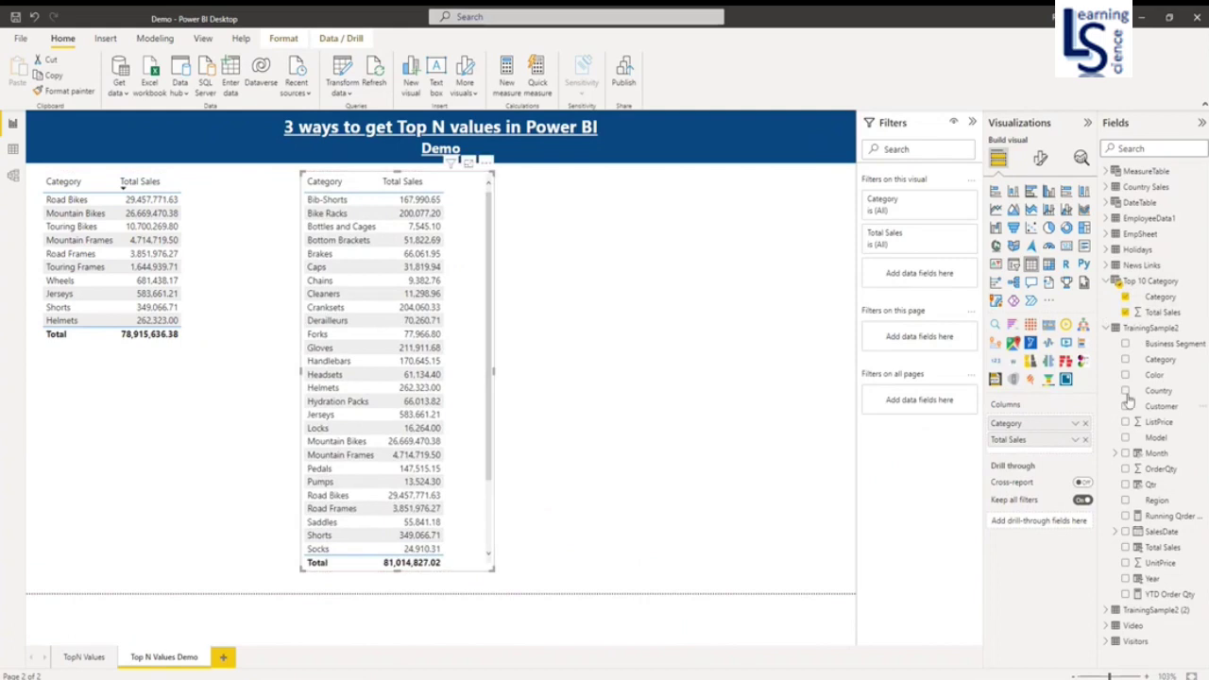
Reopen the Top 10 Category formula and put its SUMMARIZE expression on a separate indented line
left_click(1161, 282)
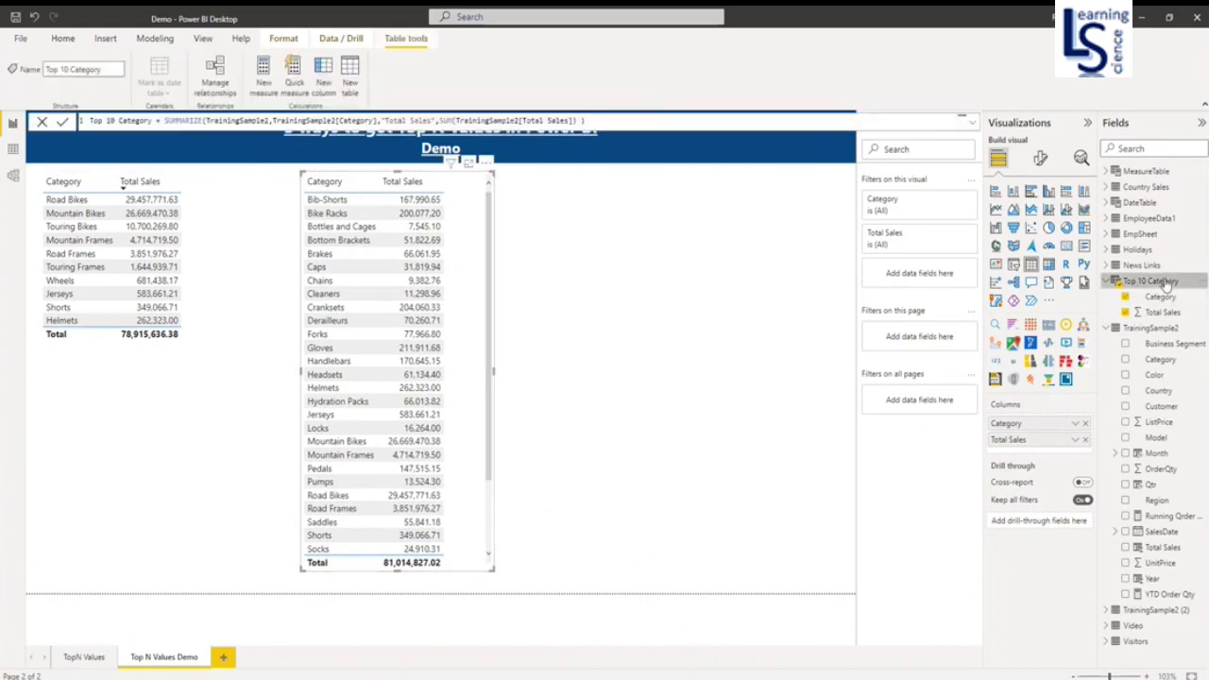
left_click(165, 121)
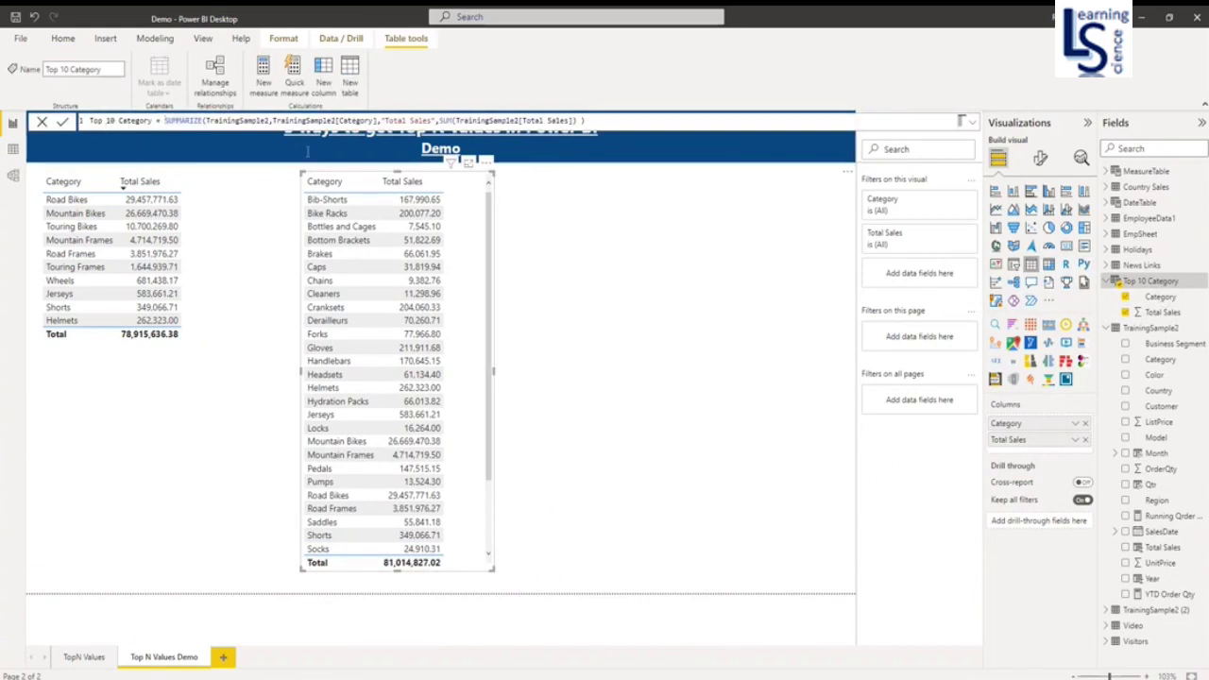
key("shift+Return")
key("Escape")
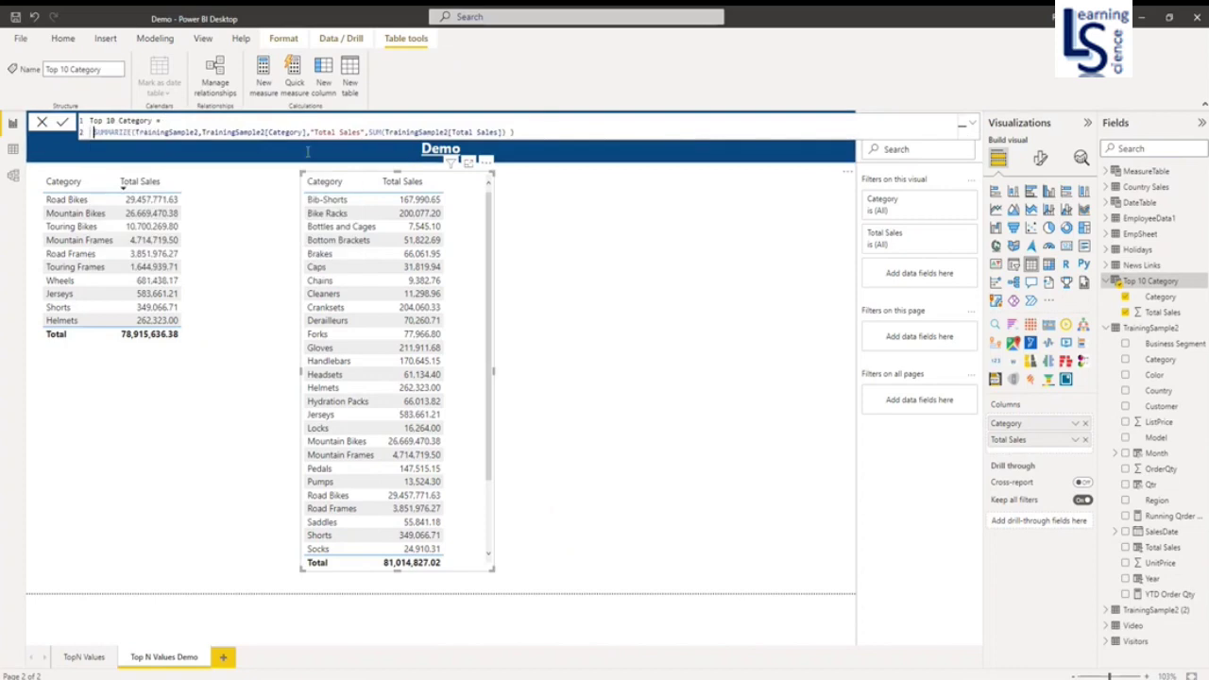
key("Tab")
key("Tab")
key("Tab")
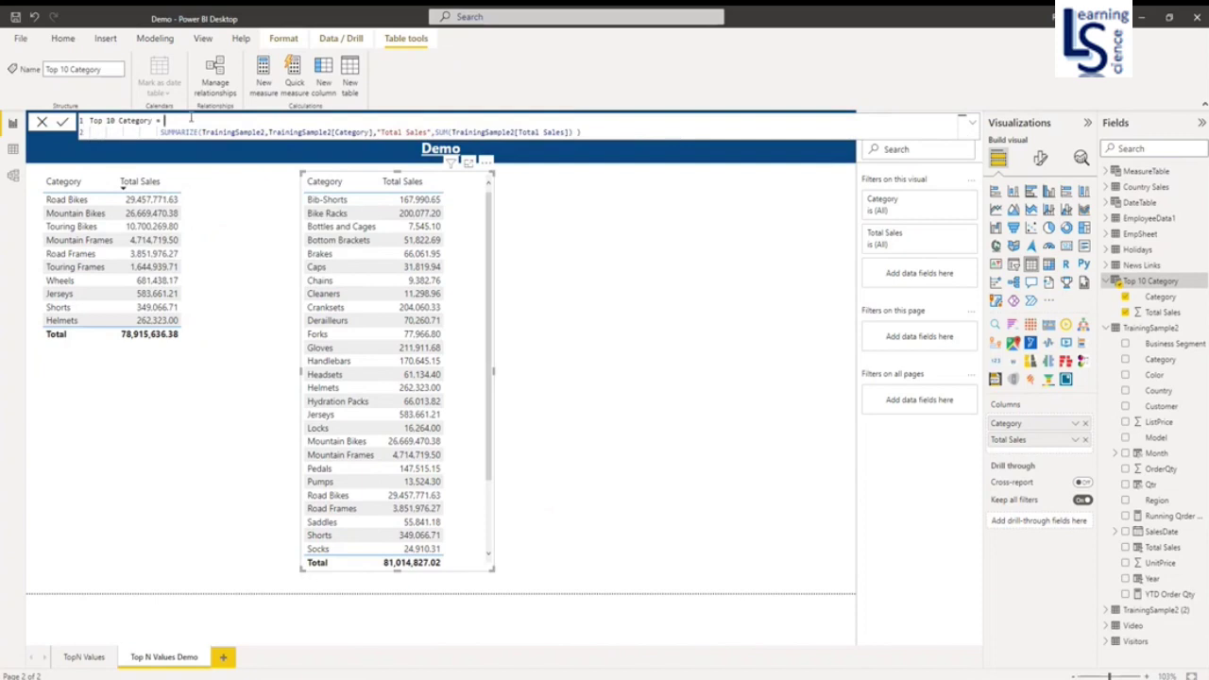
Wrap the SUMMARIZE expression in TOPN with a count of 10, put the closing parenthesis on its own indented line, and commit the formula
type("TOPN(")
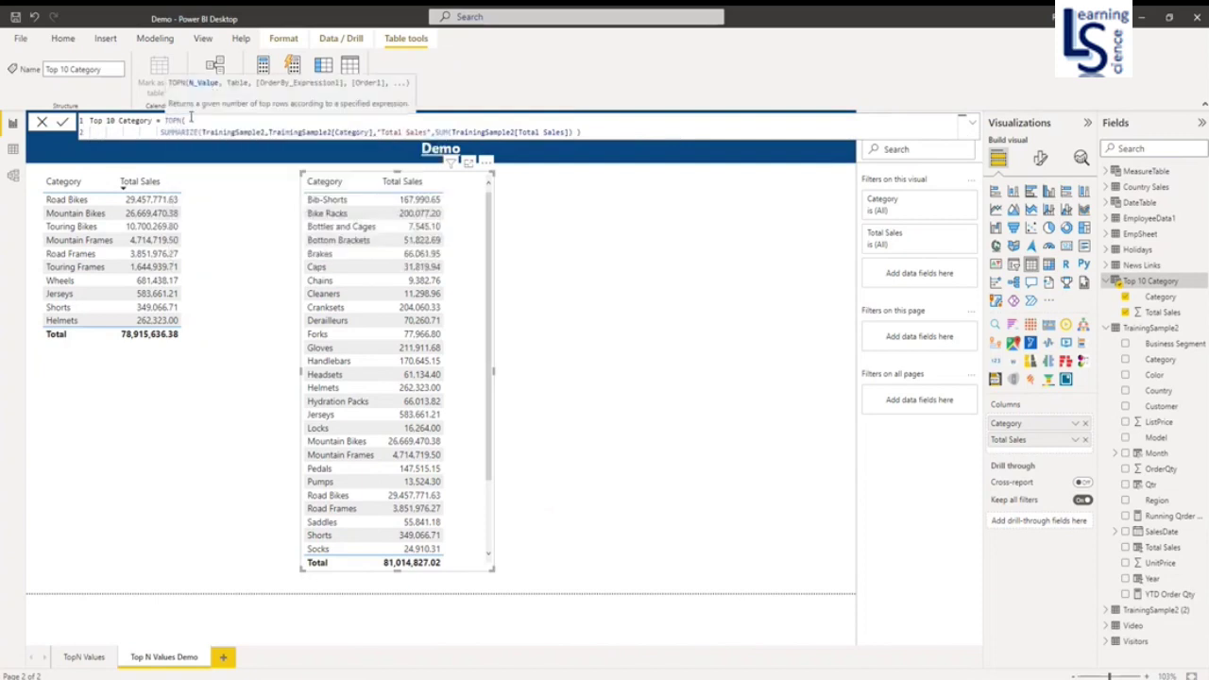
type("10,")
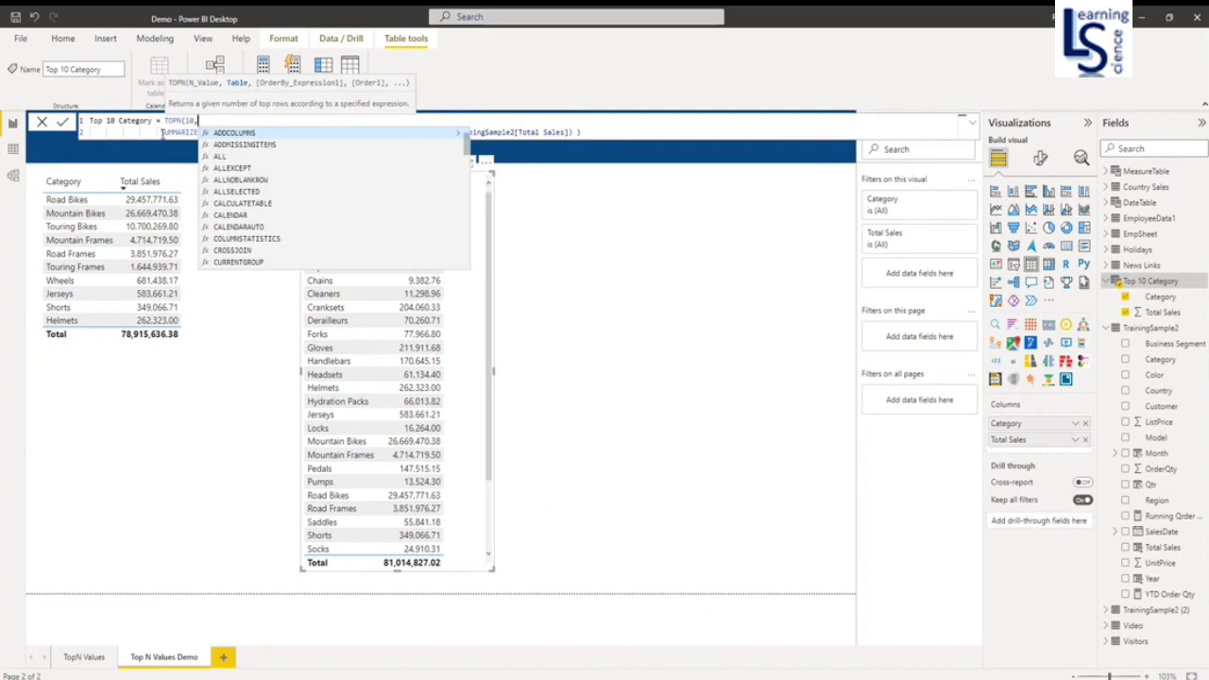
left_click(592, 132)
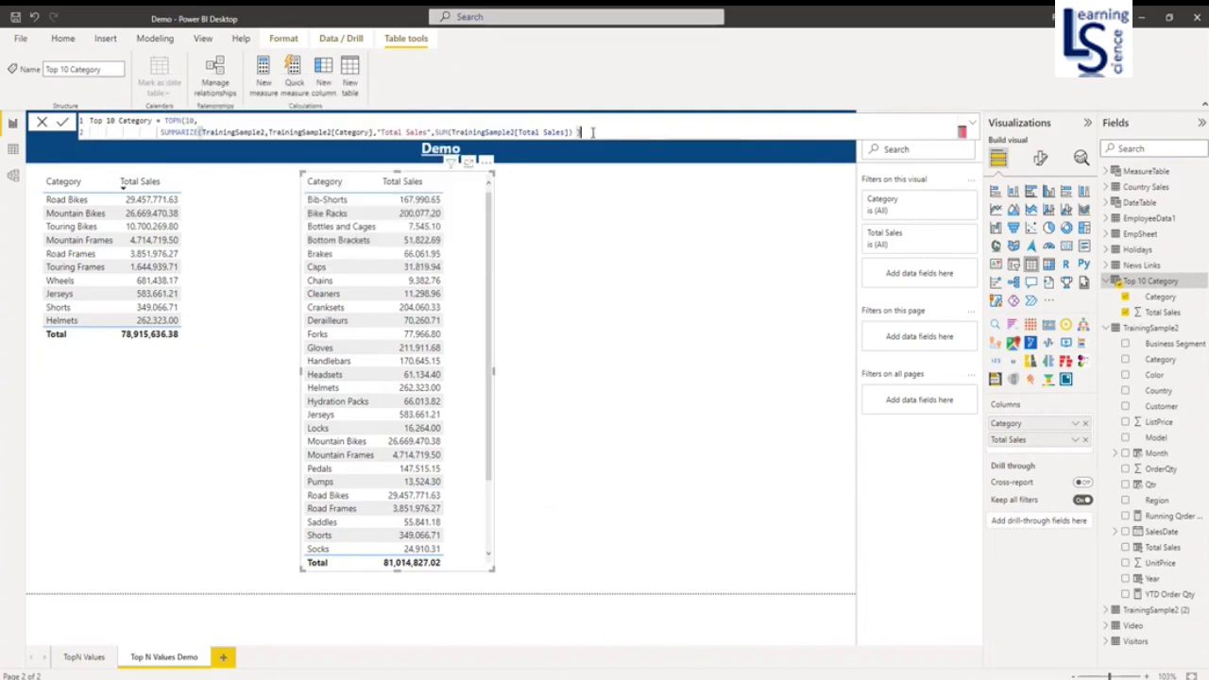
key("shift+Return")
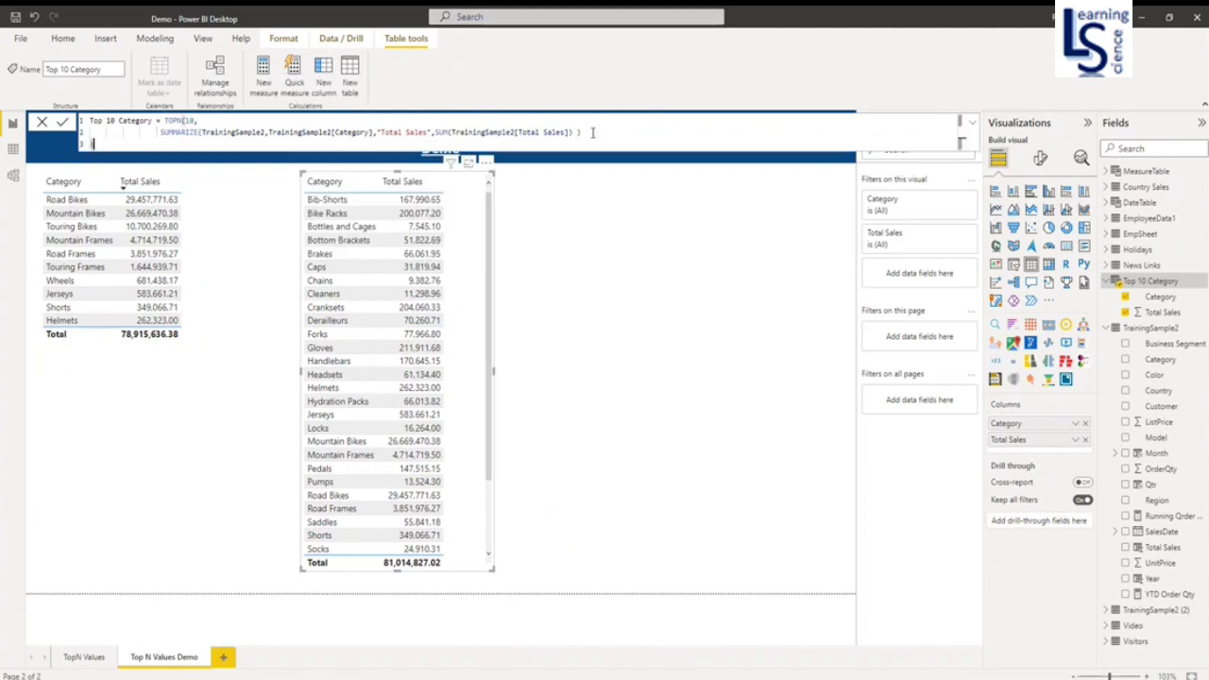
key("Tab")
key("Tab")
key("Up")
key("Left")
key("Left")
key("Left")
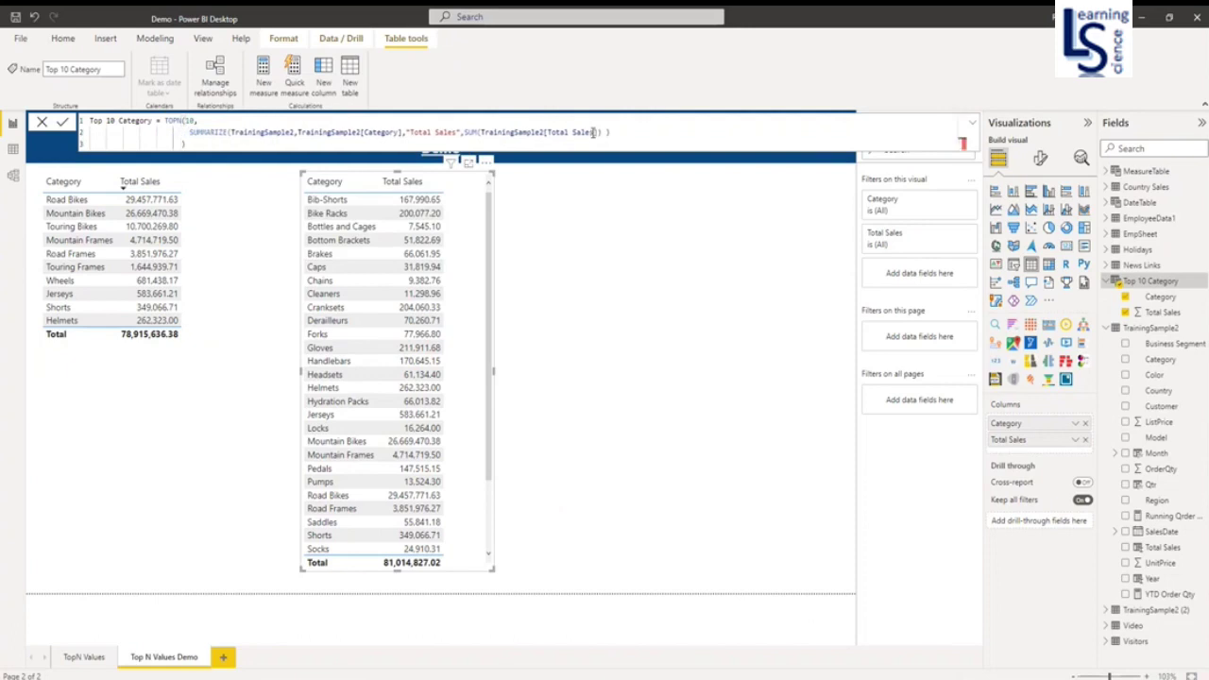
key("Return")
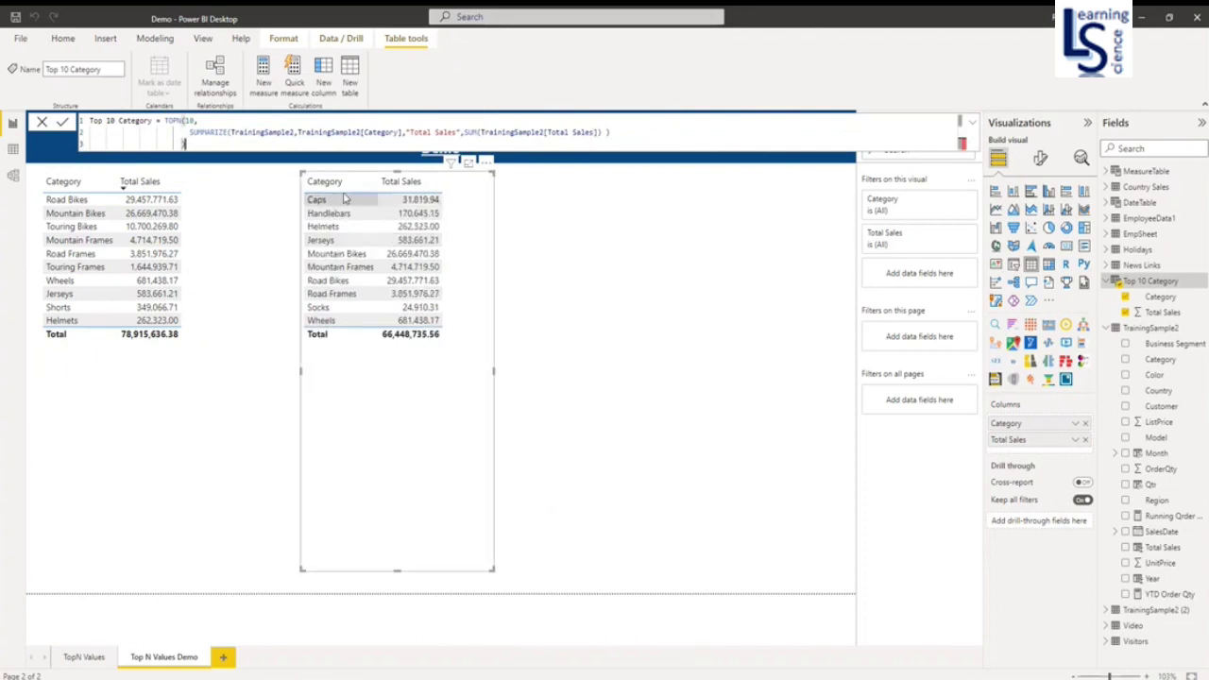
Sort the new table visual by Total Sales in descending order and set the TOPN count in the formula to 5
left_click(417, 190)
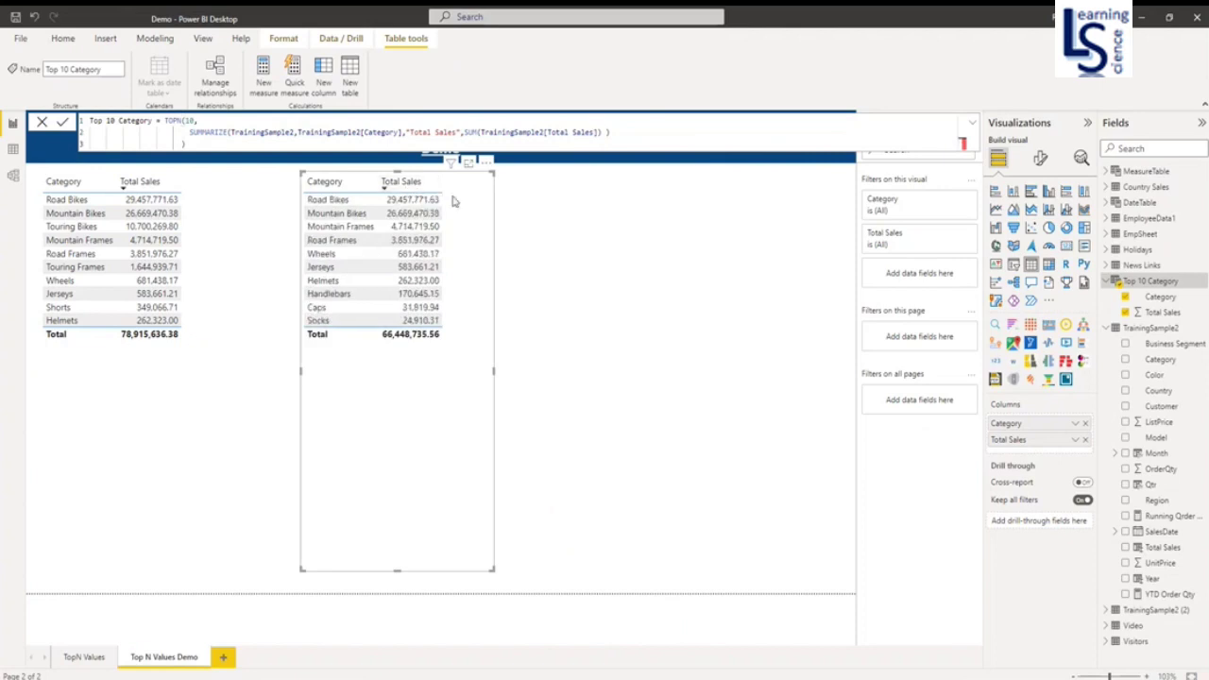
left_click(192, 121)
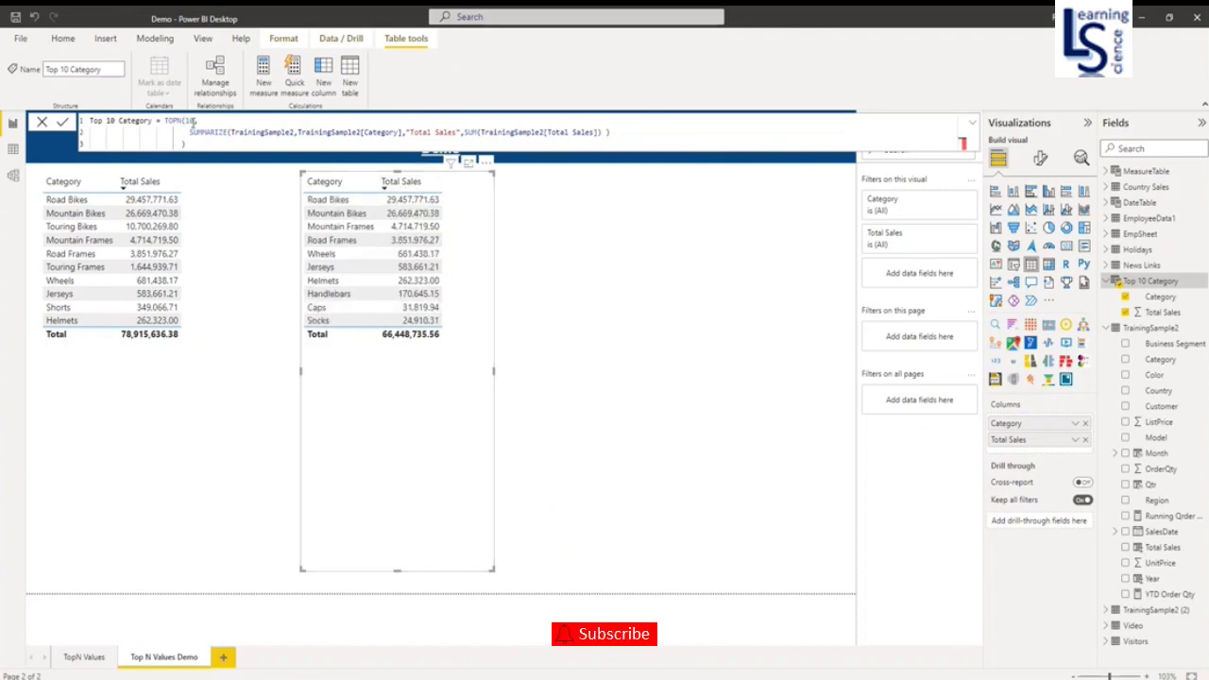
key("shift+Left")
key("shift+Left")
key("BackSpace")
type("5,")
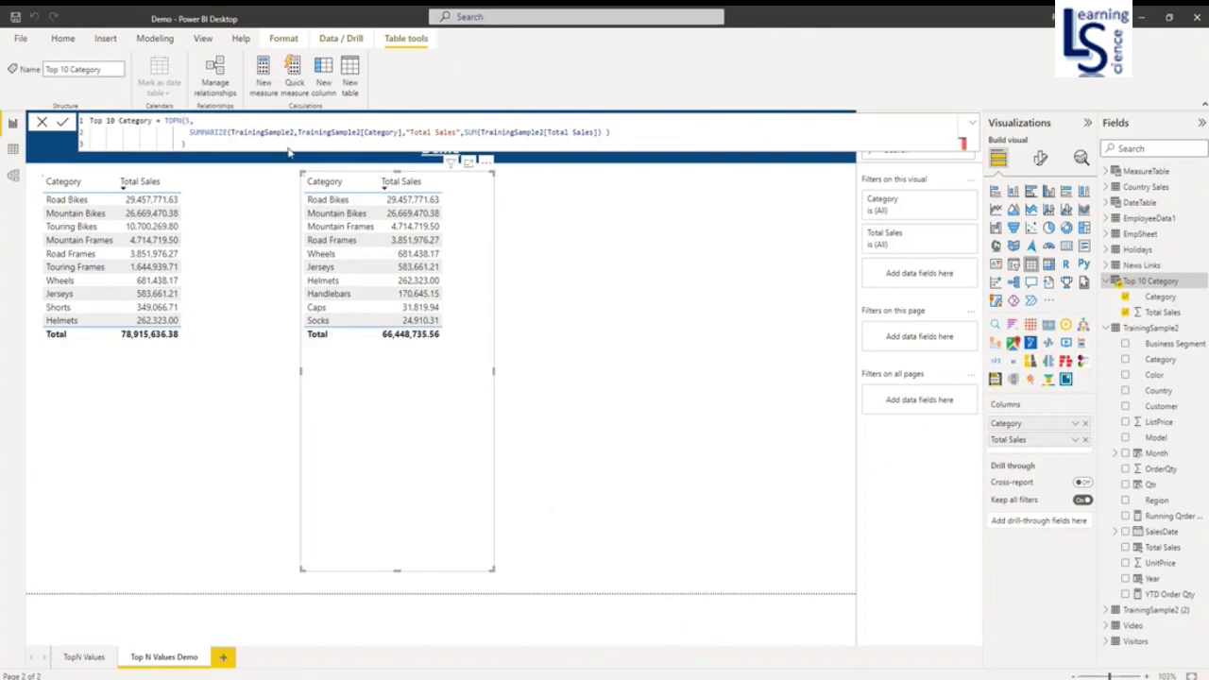
key("Return")
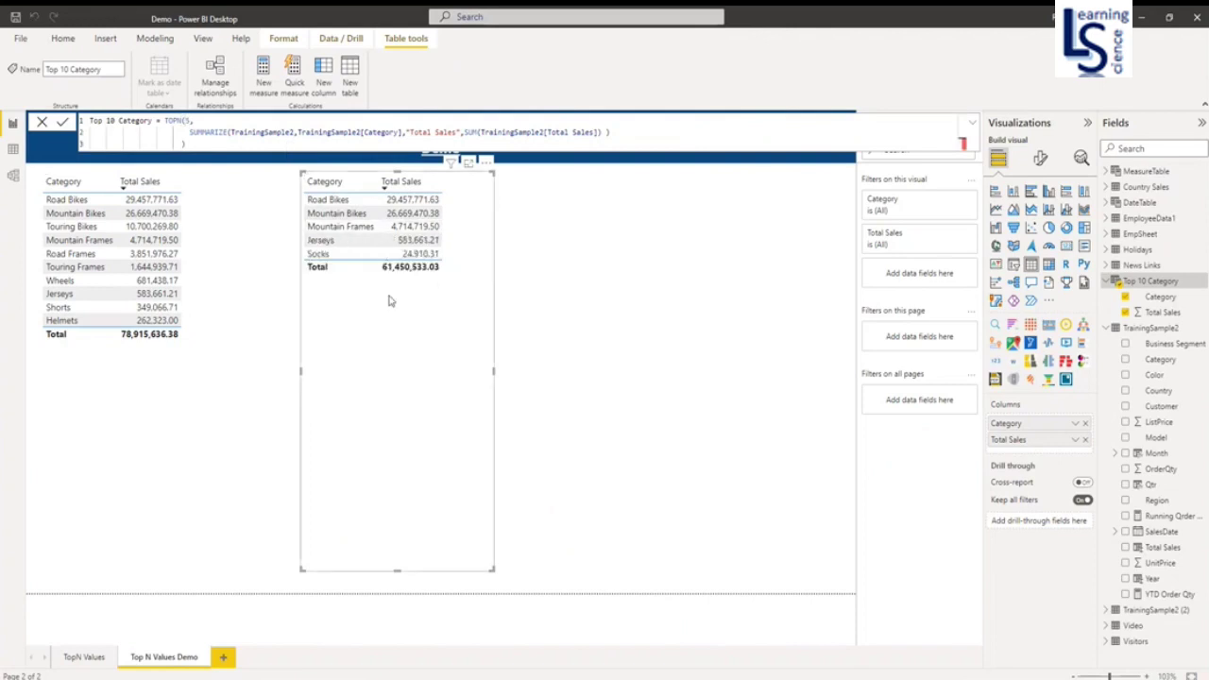
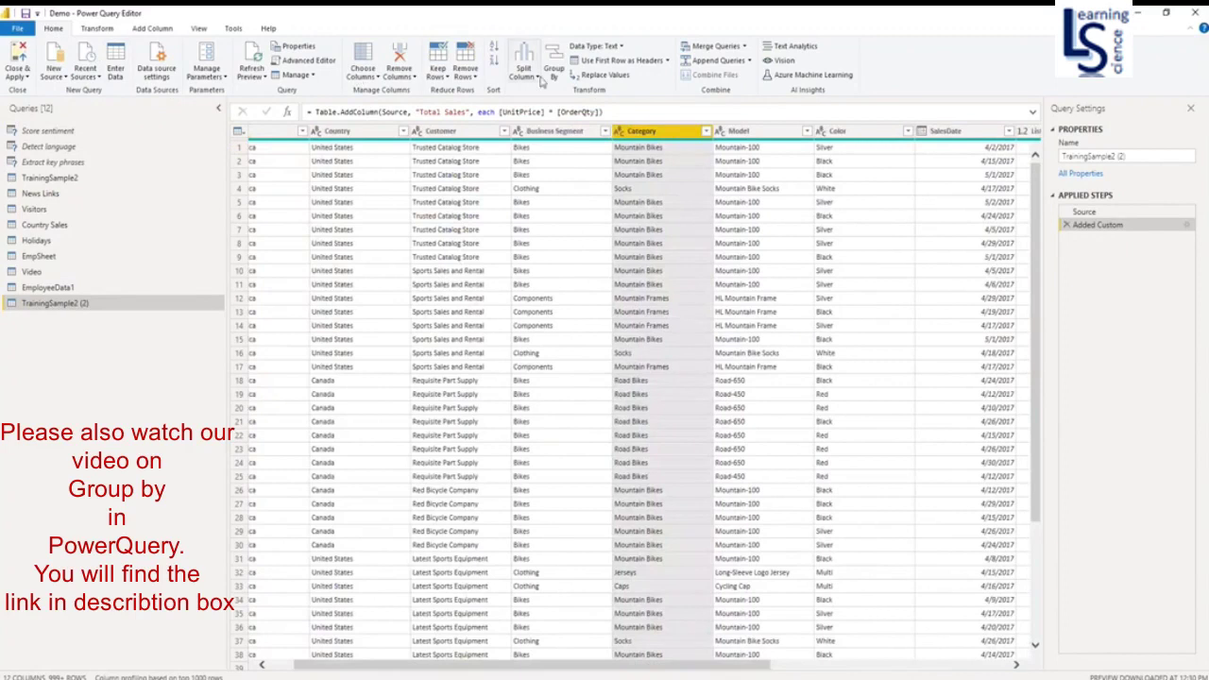
Start an advanced Group By on the TrainingSample2 (2) query with Category as the grouping column
left_click(555, 80)
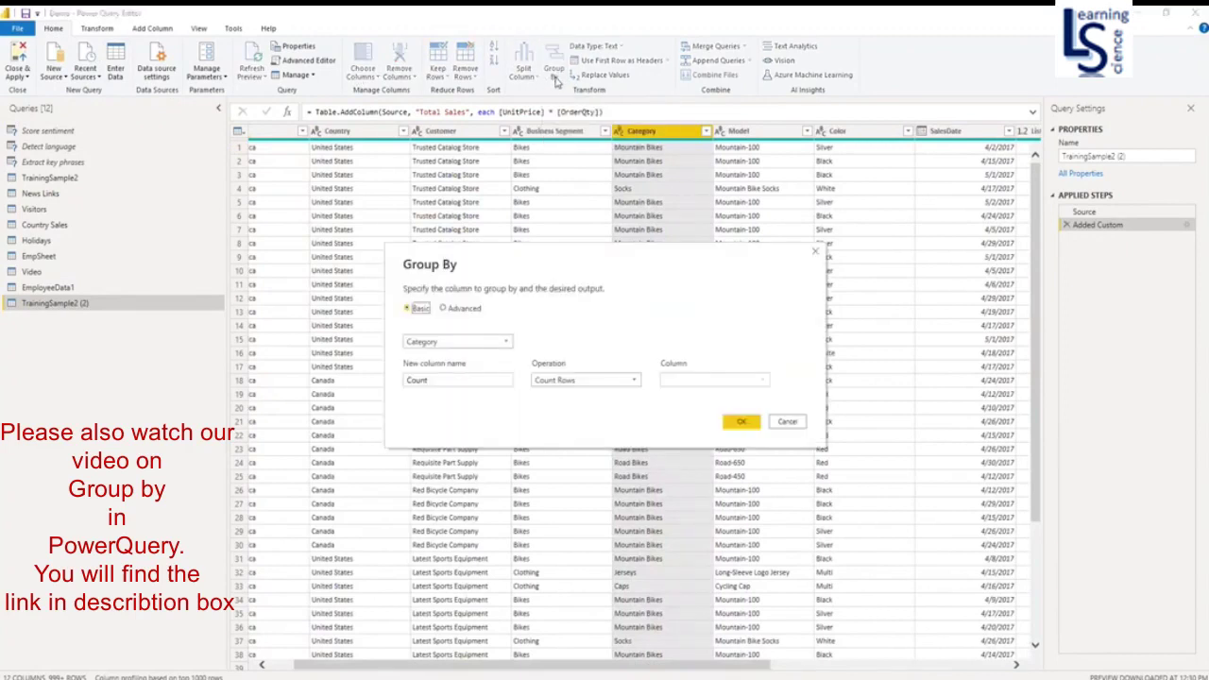
left_click(462, 310)
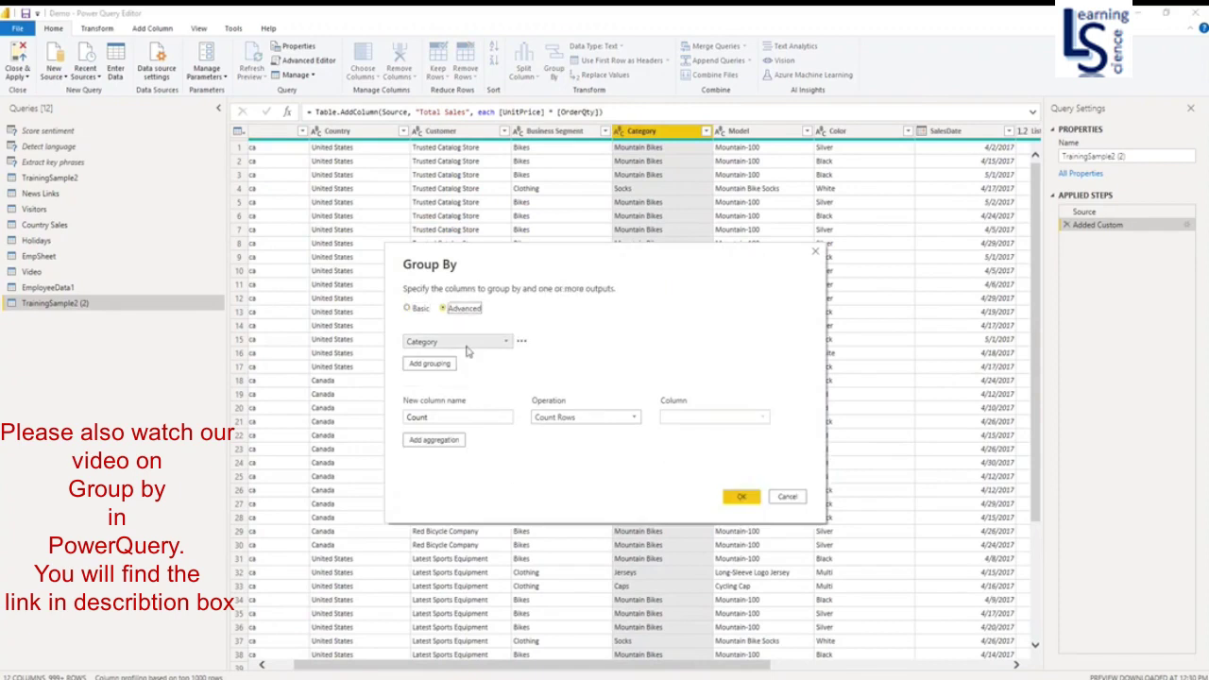
left_click(464, 345)
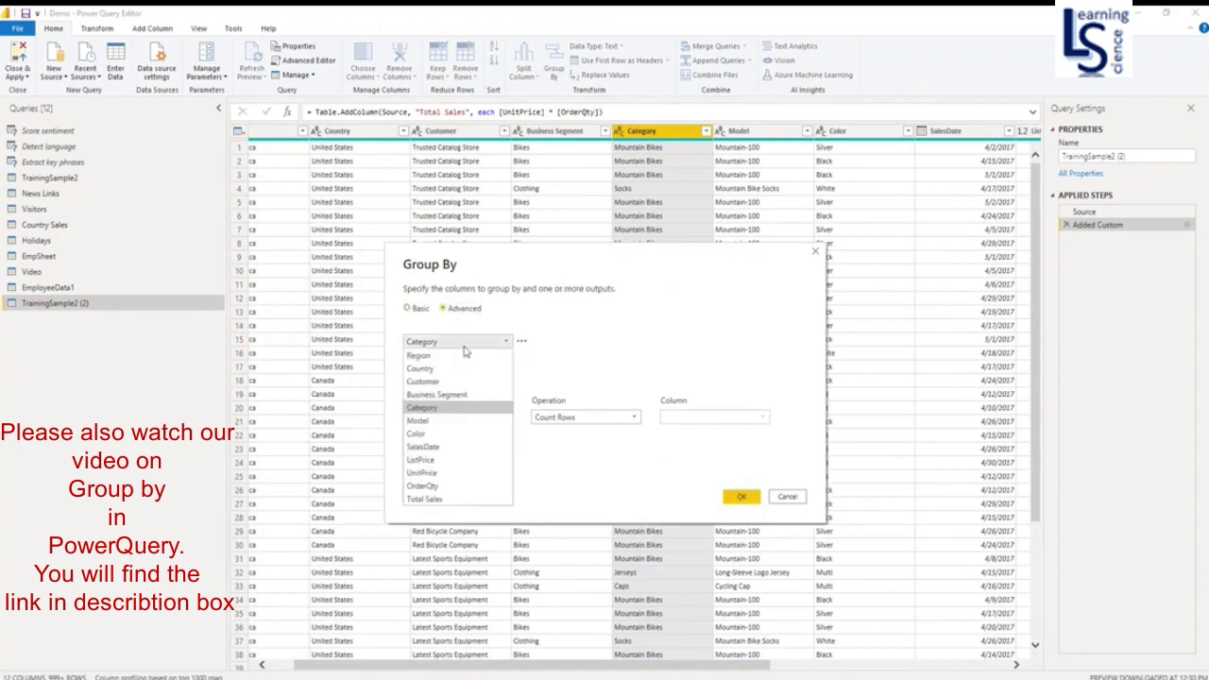
left_click(439, 407)
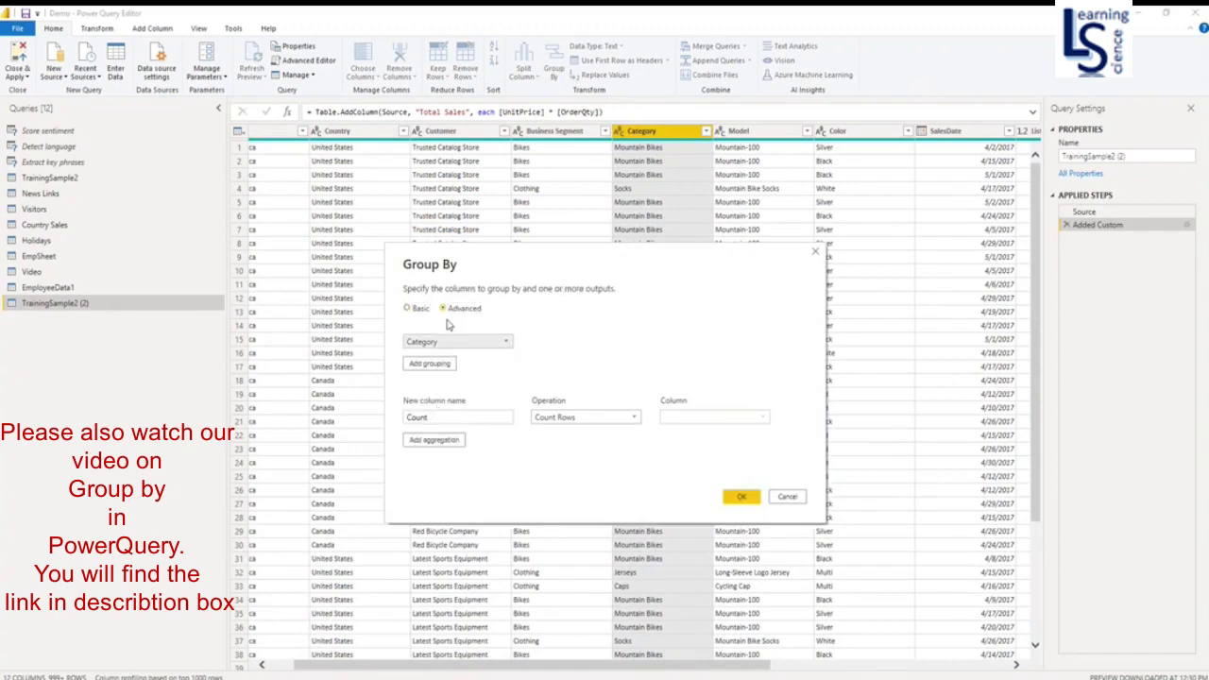
Define the aggregation as a new column named Total Sales that sums the Total Sales column, and apply the grouping
double_click(420, 417)
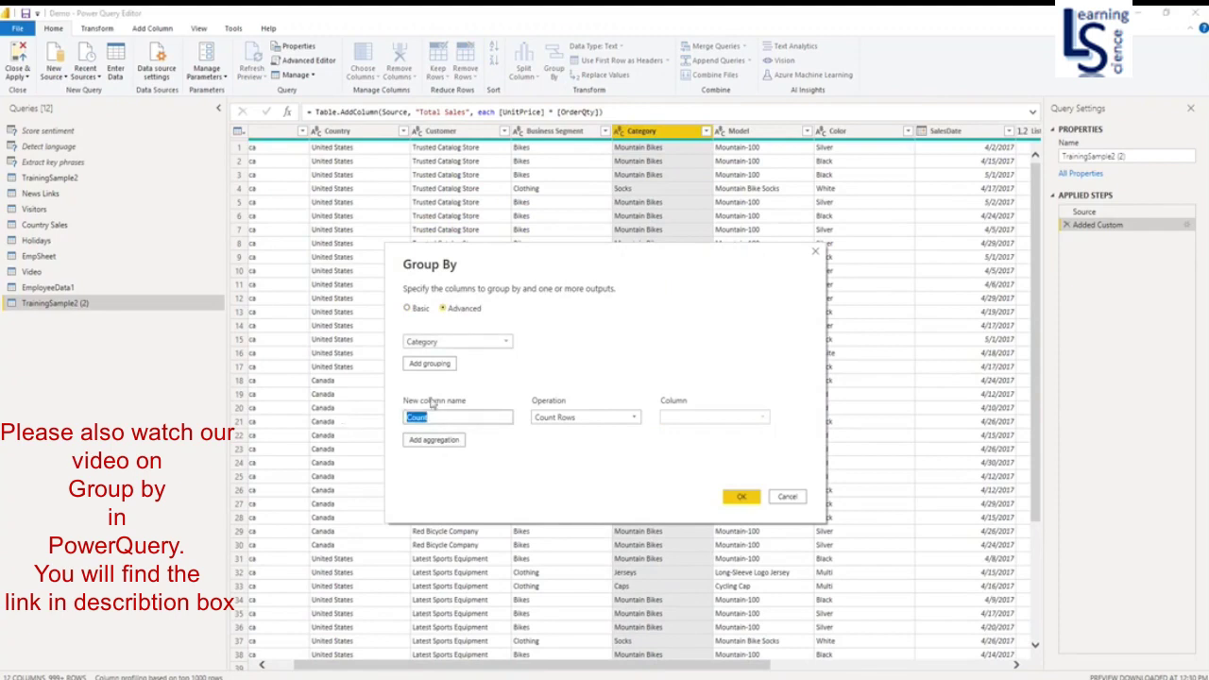
type("Total Sales")
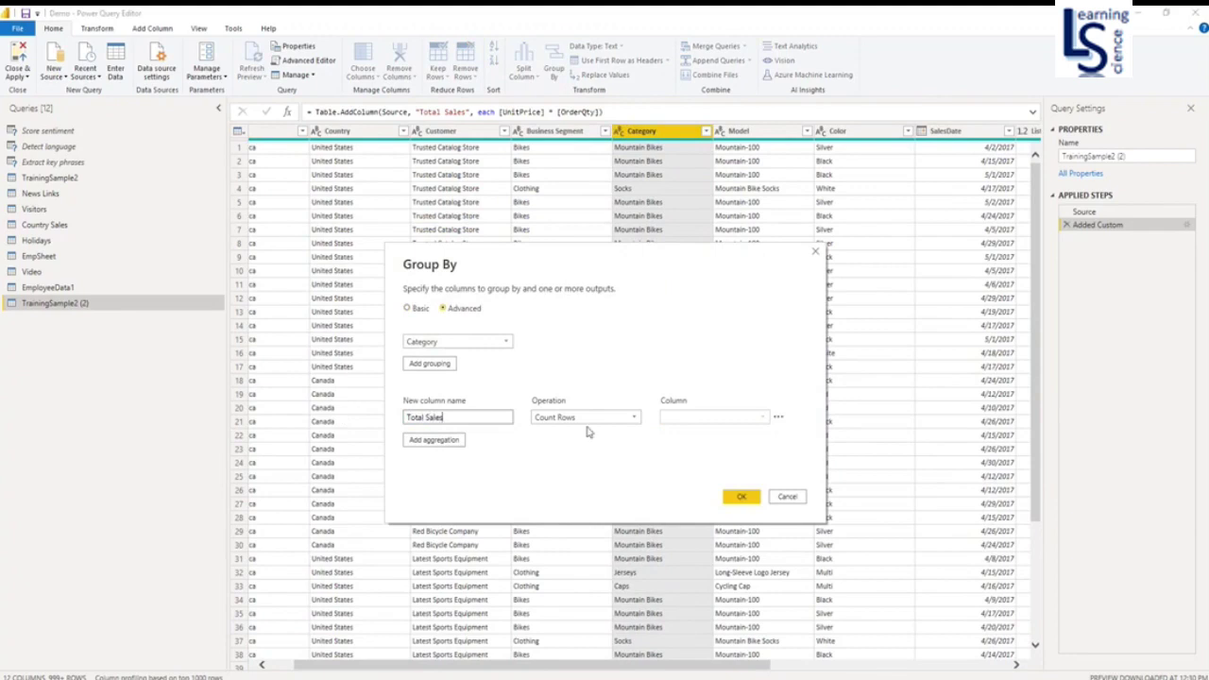
left_click(584, 418)
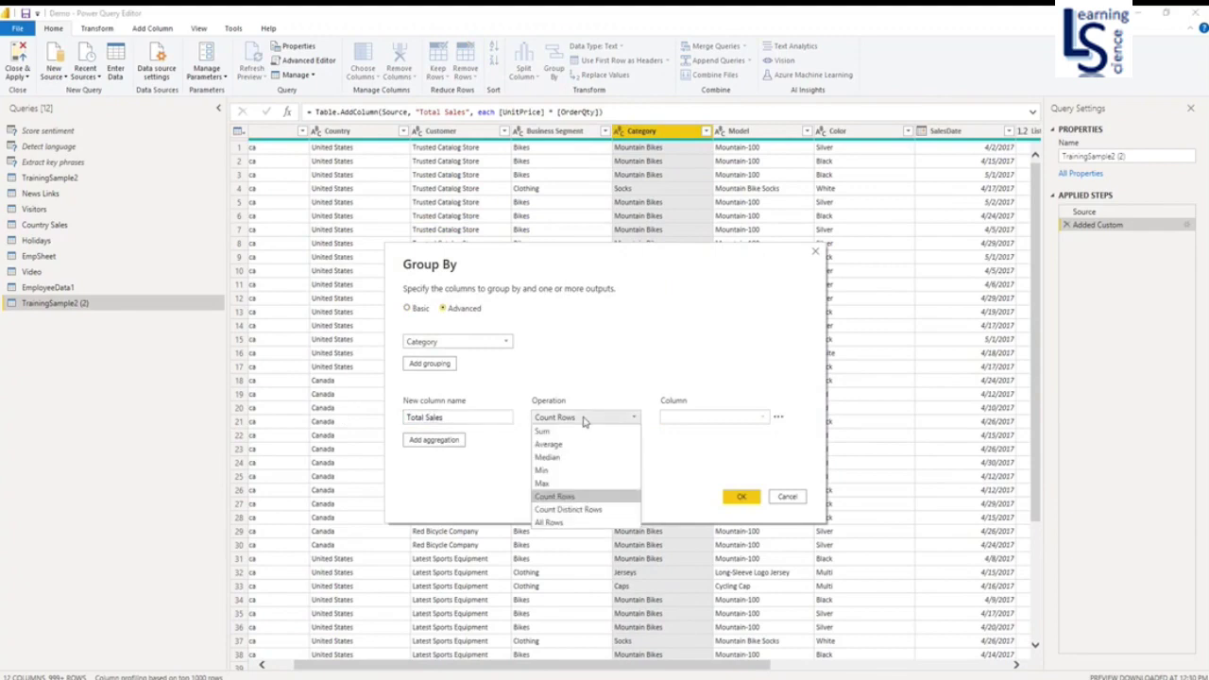
left_click(557, 432)
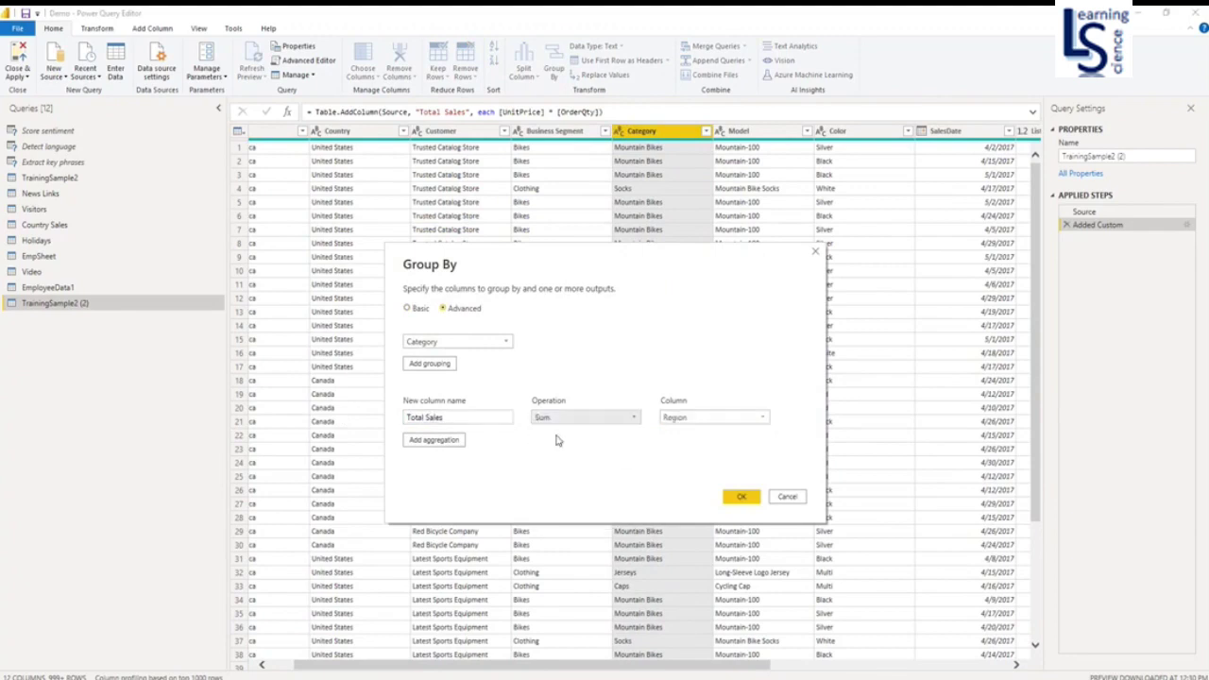
left_click(682, 420)
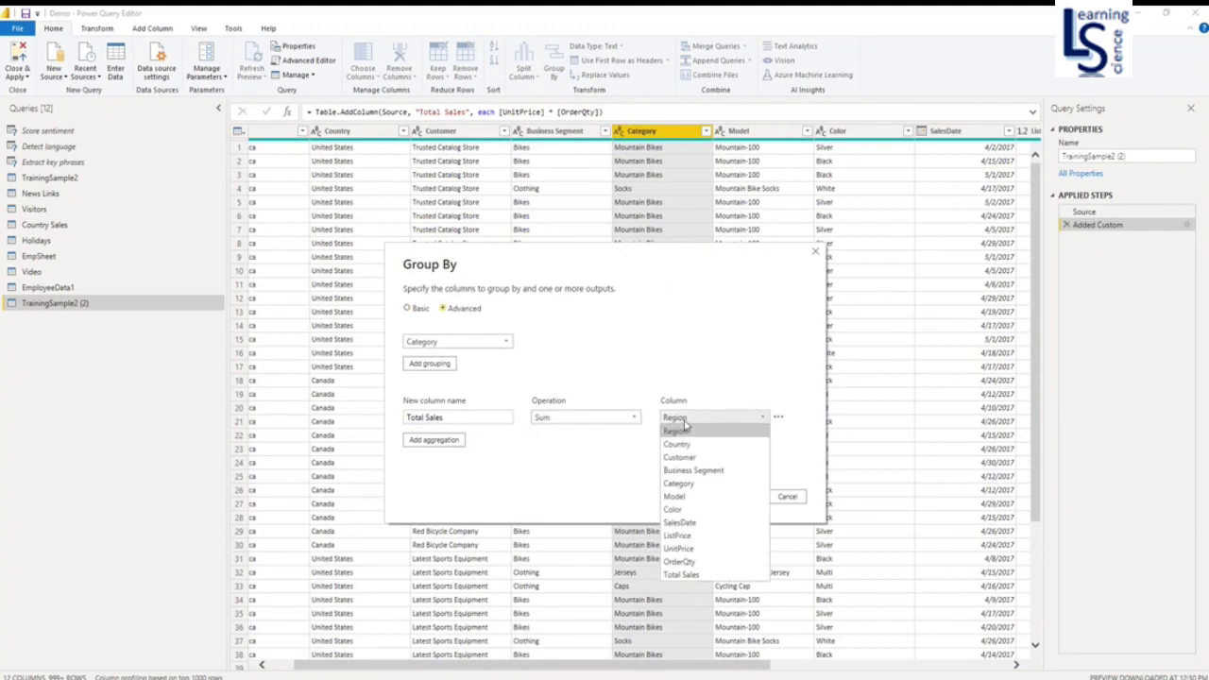
left_click(681, 574)
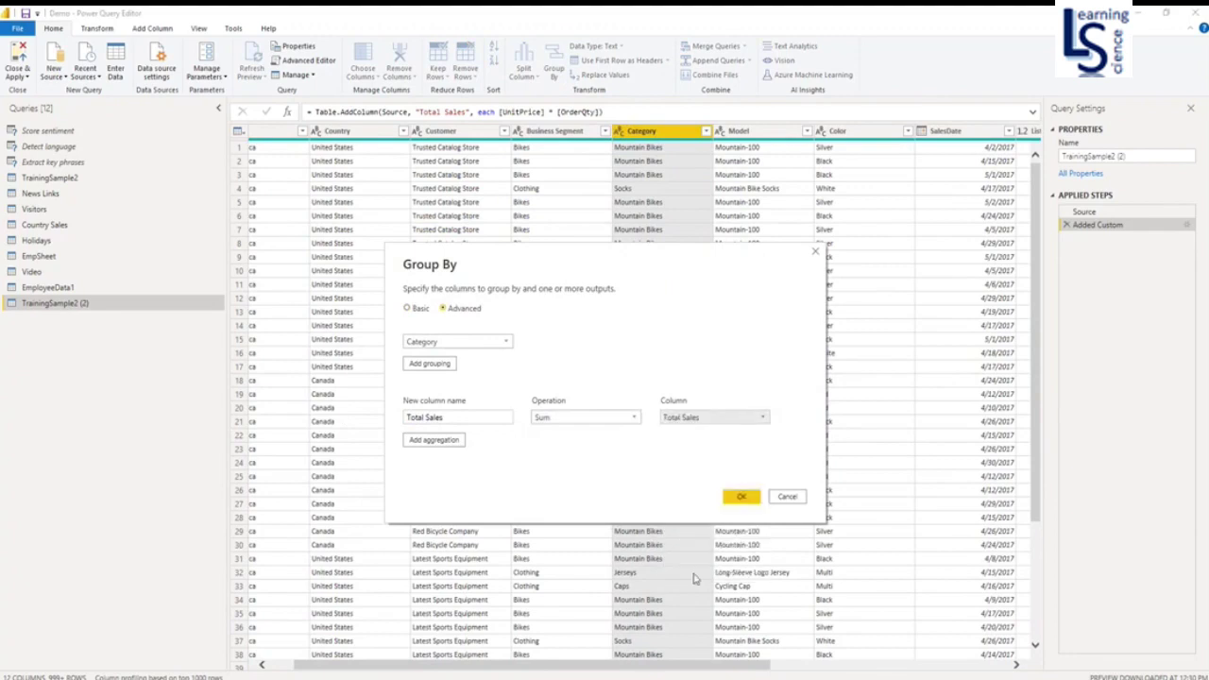
left_click(741, 497)
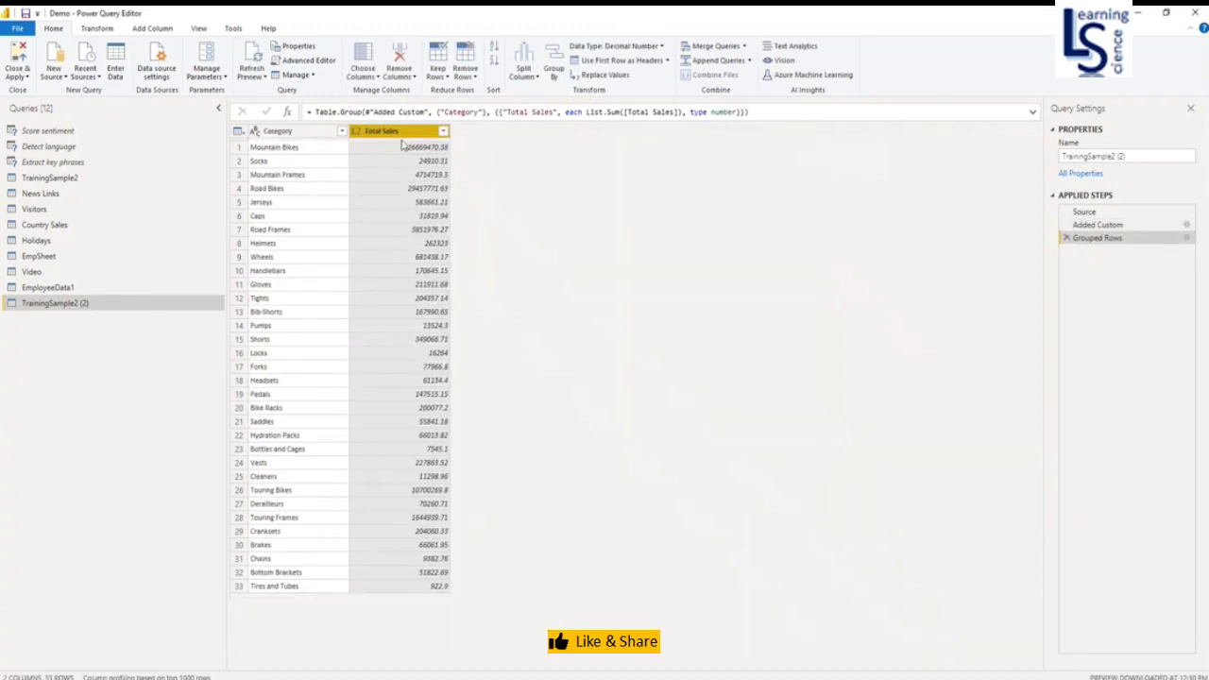
Keep only the top 5 rows of the grouped query, then close Power Query and apply the changes to the report
left_click(290, 131, "ctrl")
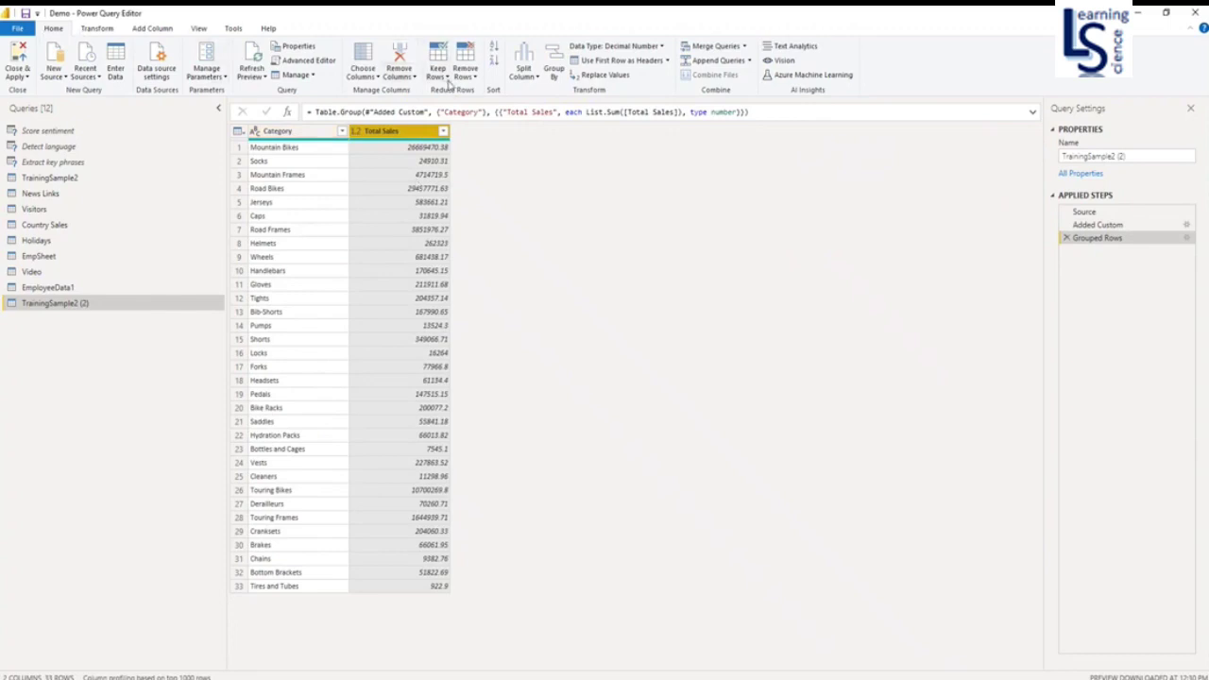
left_click(448, 81)
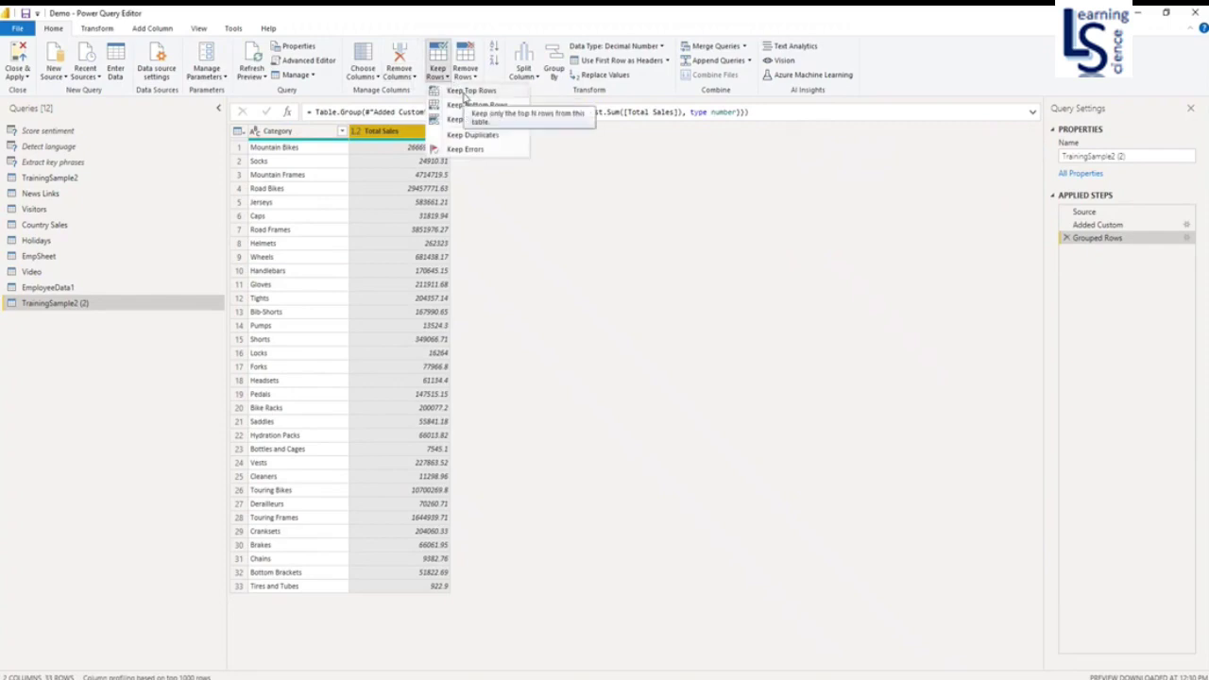
left_click(467, 91)
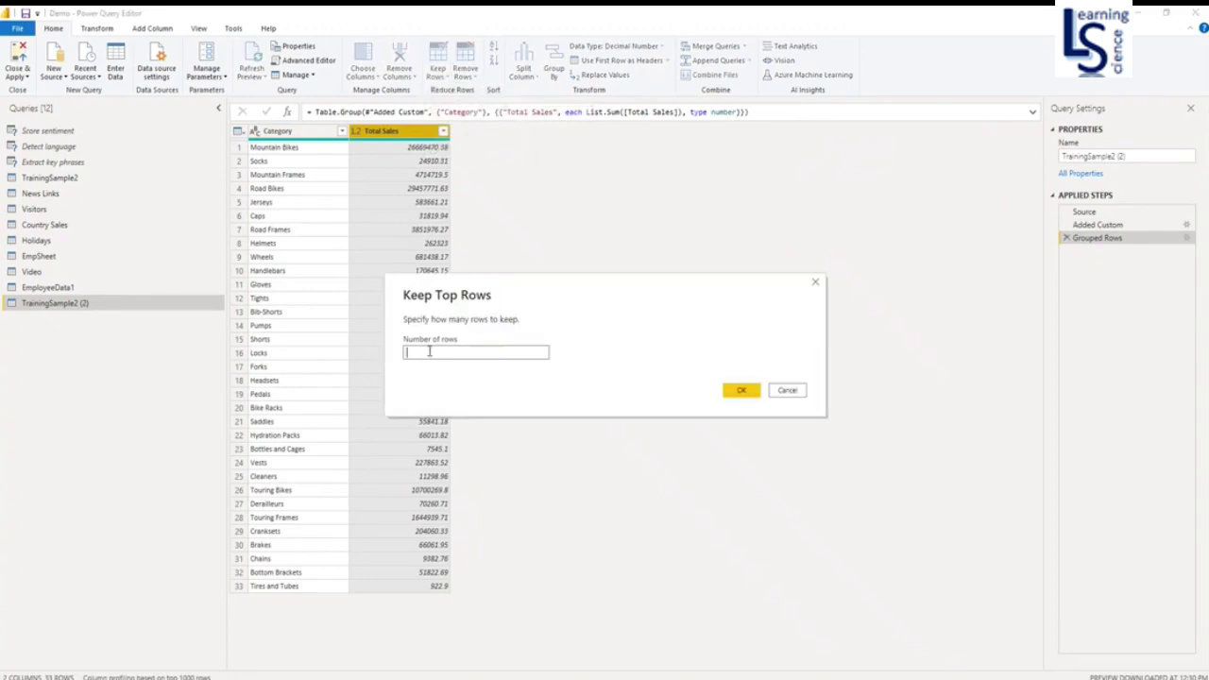
type("5")
left_click(741, 391)
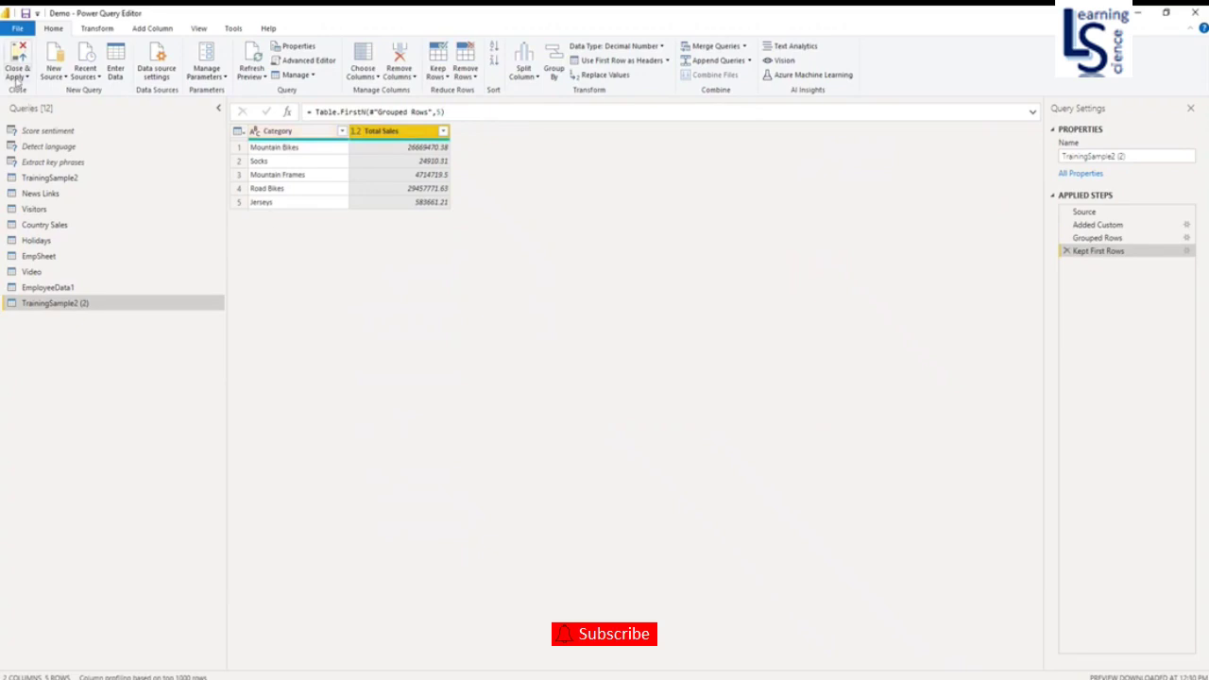
left_click(17, 78)
left_click(43, 95)
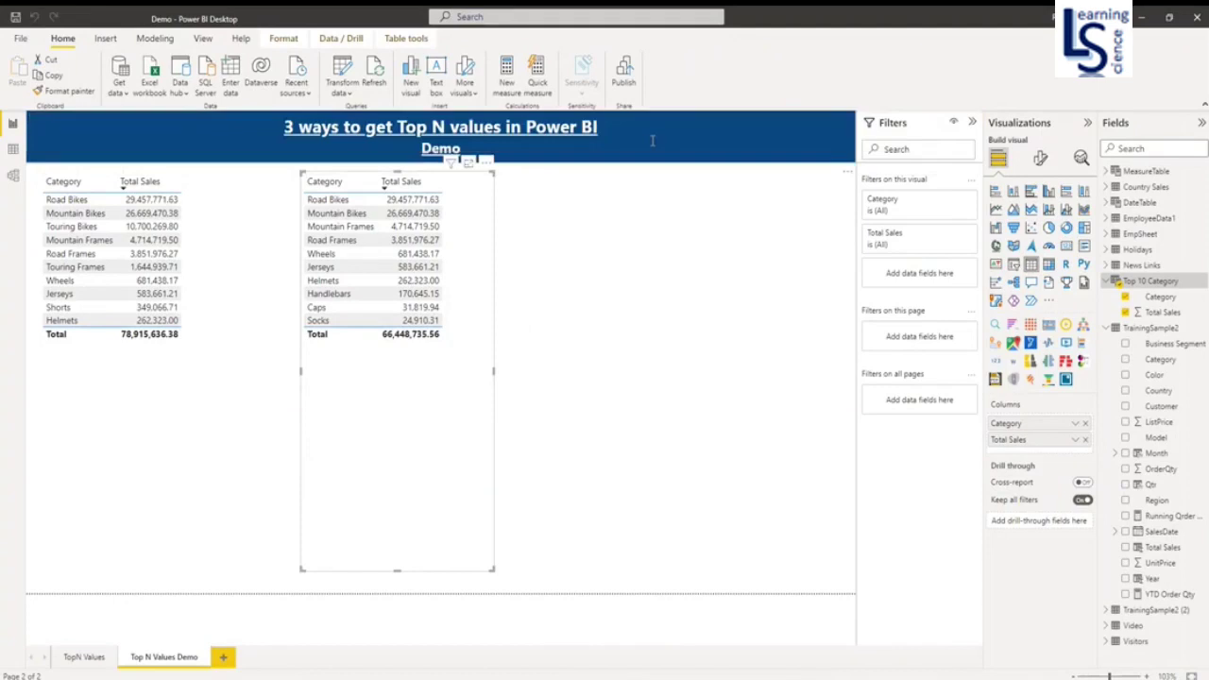
Add a third table visual to the report page and place it to the right of the second table
left_click(665, 284)
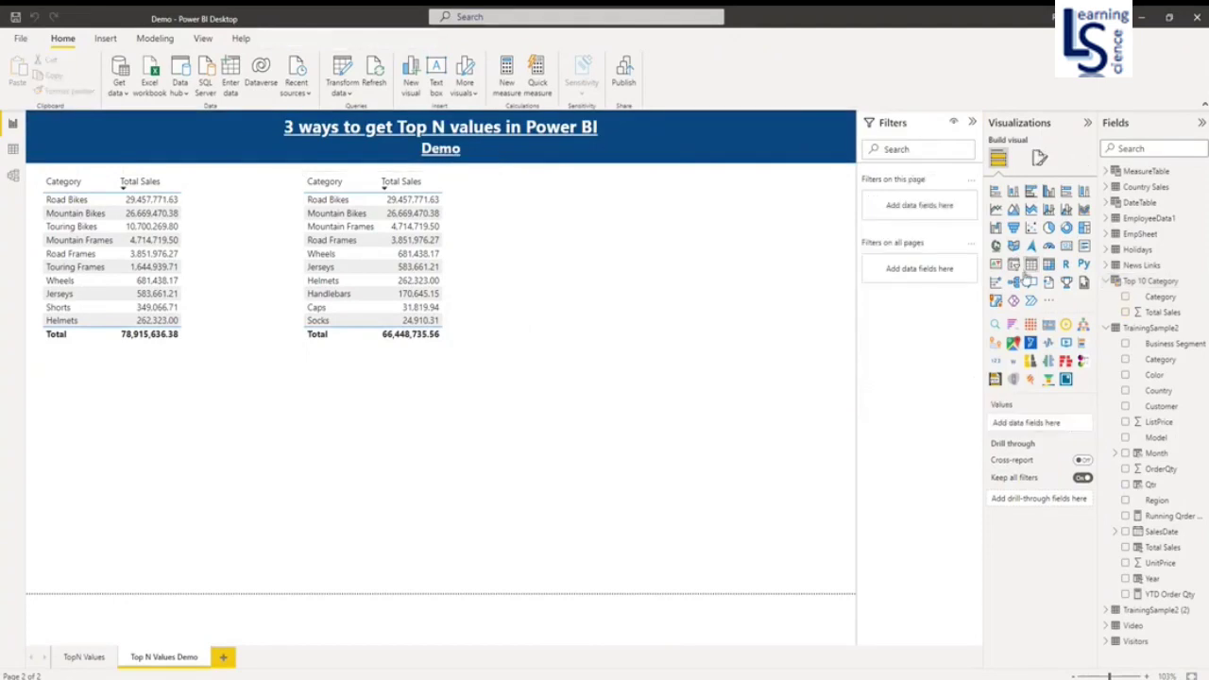
left_click(1032, 268)
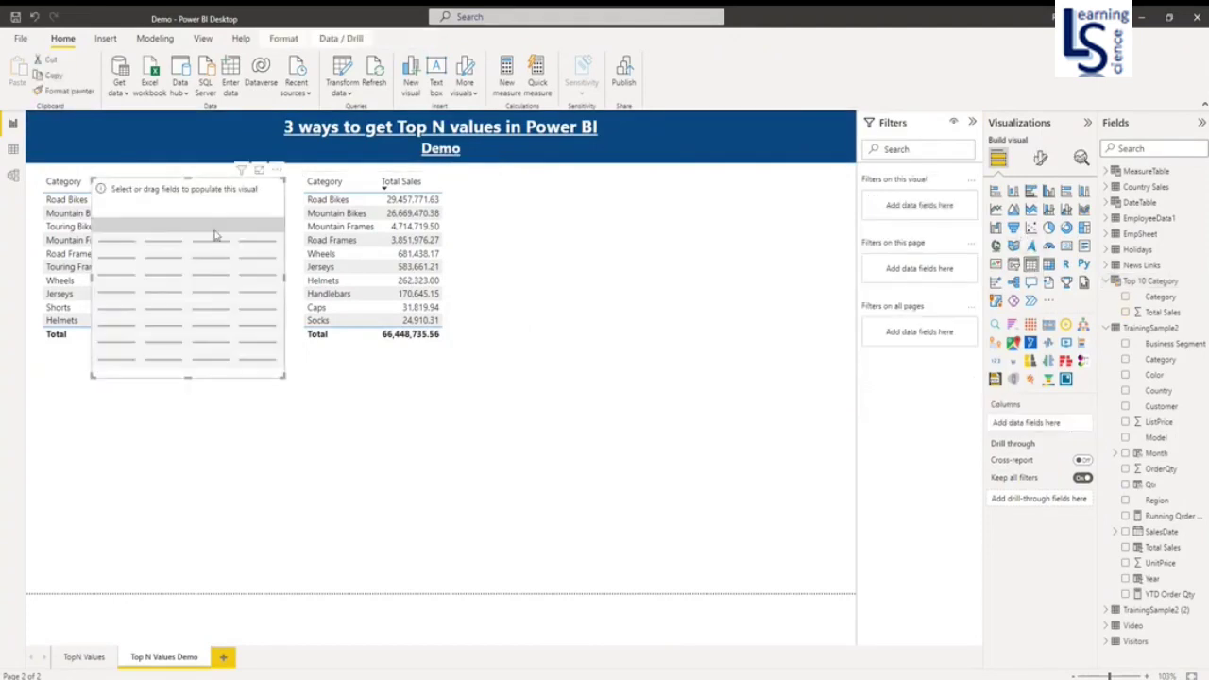
left_click_drag(213, 236, 701, 253)
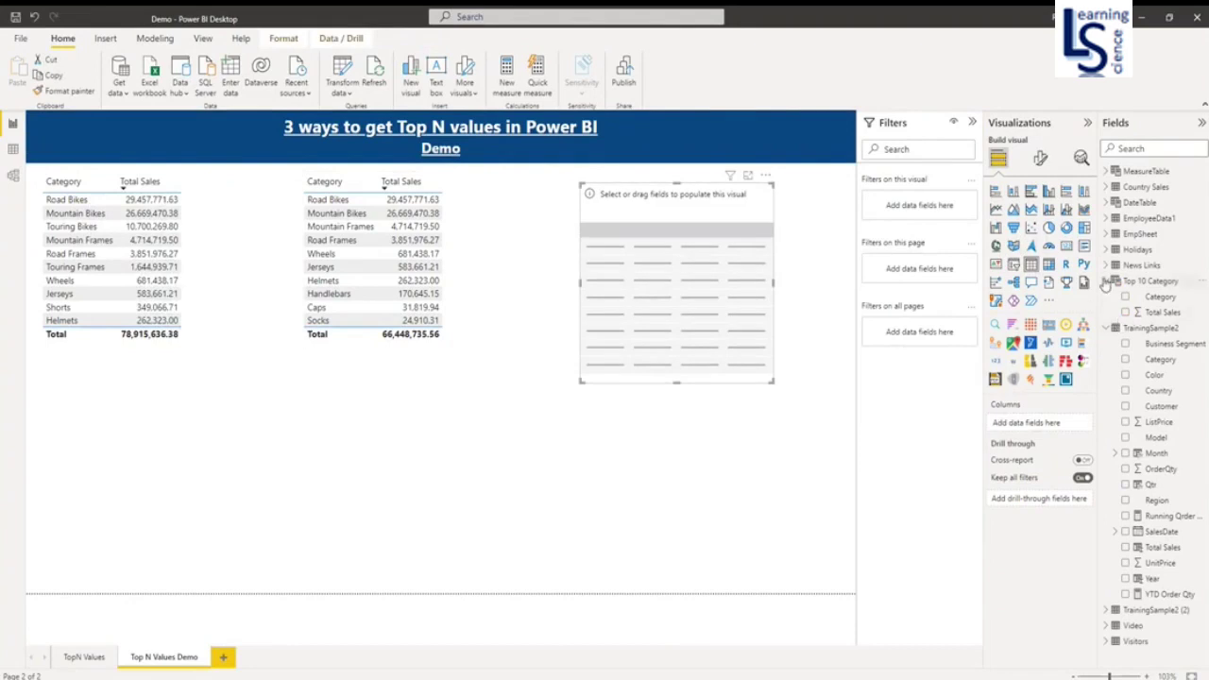
Fill the third table visual with Category and Total Sales from TrainingSample2 (2) and sort it by Total Sales in descending order
left_click(1106, 281)
left_click(1106, 296)
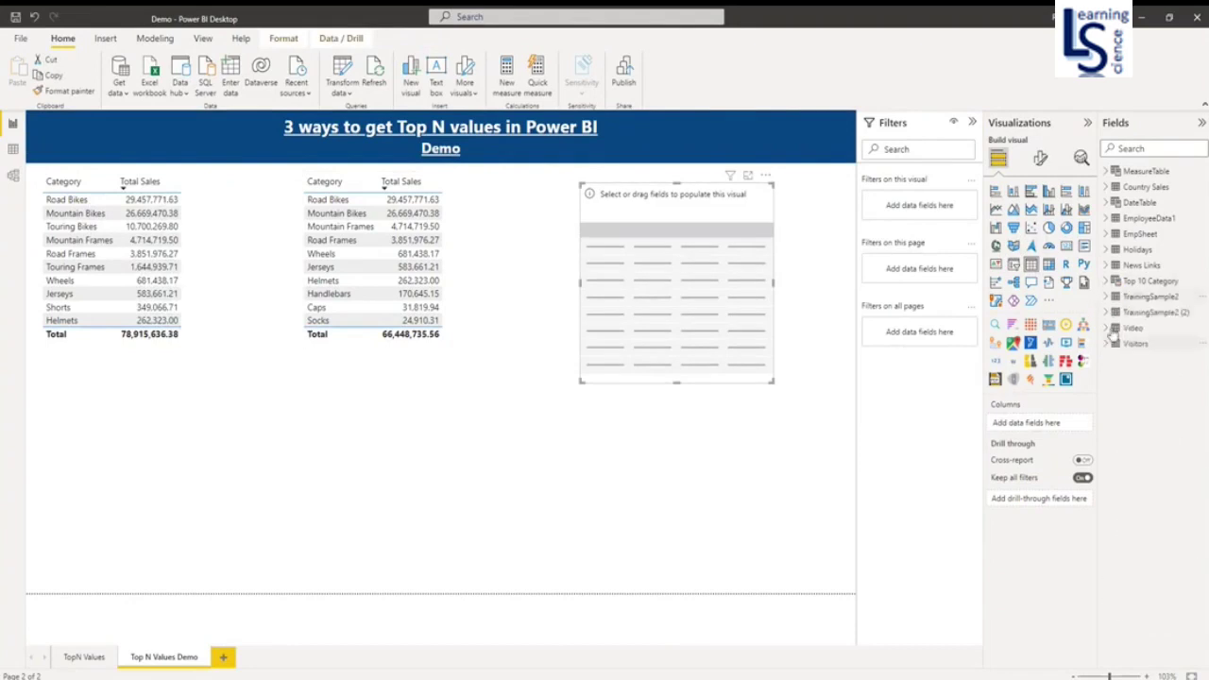
left_click(1105, 312)
left_click_drag(1159, 328, 1016, 425)
left_click_drag(1161, 347, 1029, 436)
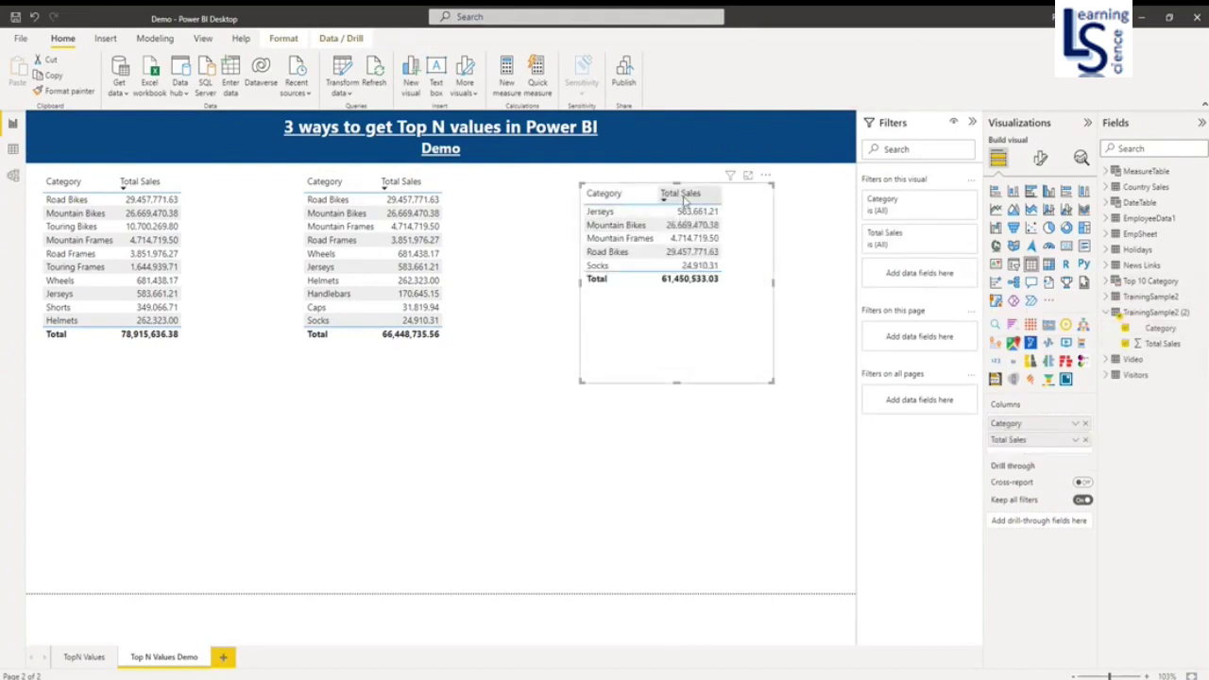
left_click(685, 195)
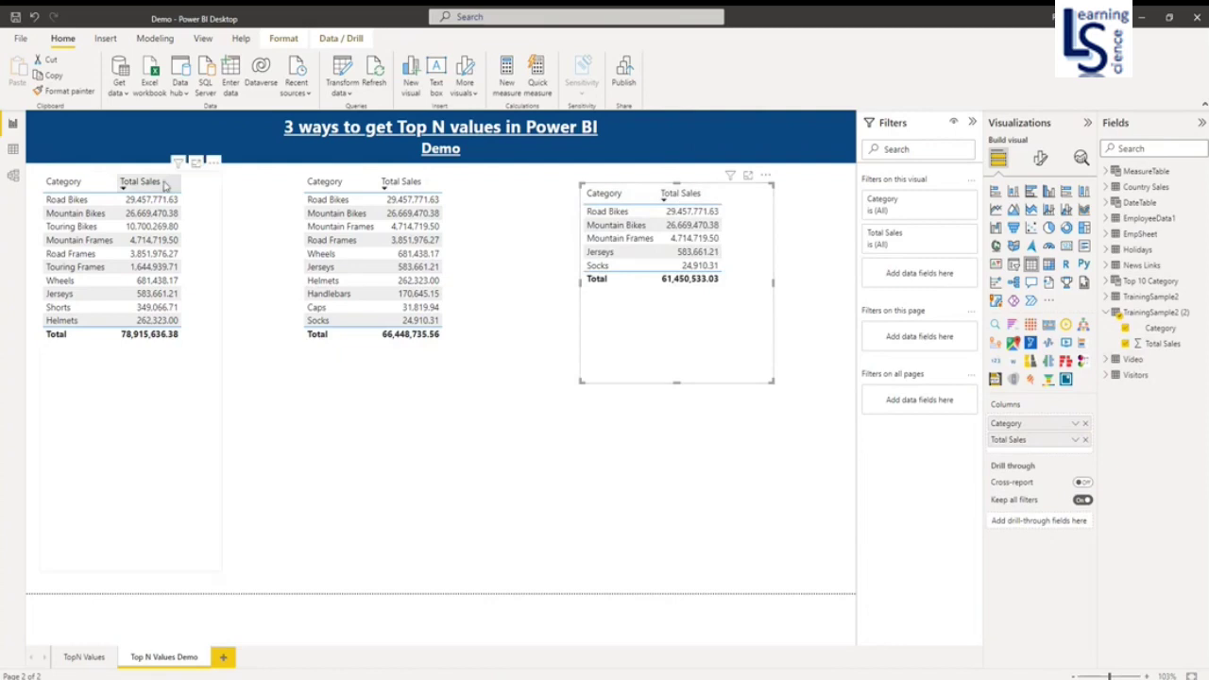